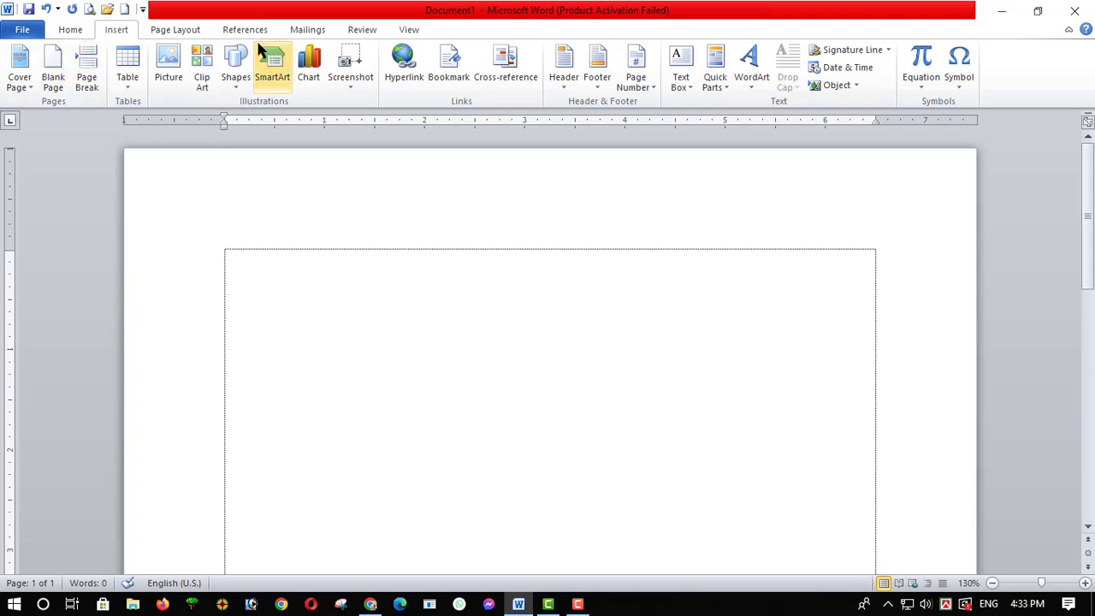
Insert the default clustered column chart into the blank document
left_click(306, 75)
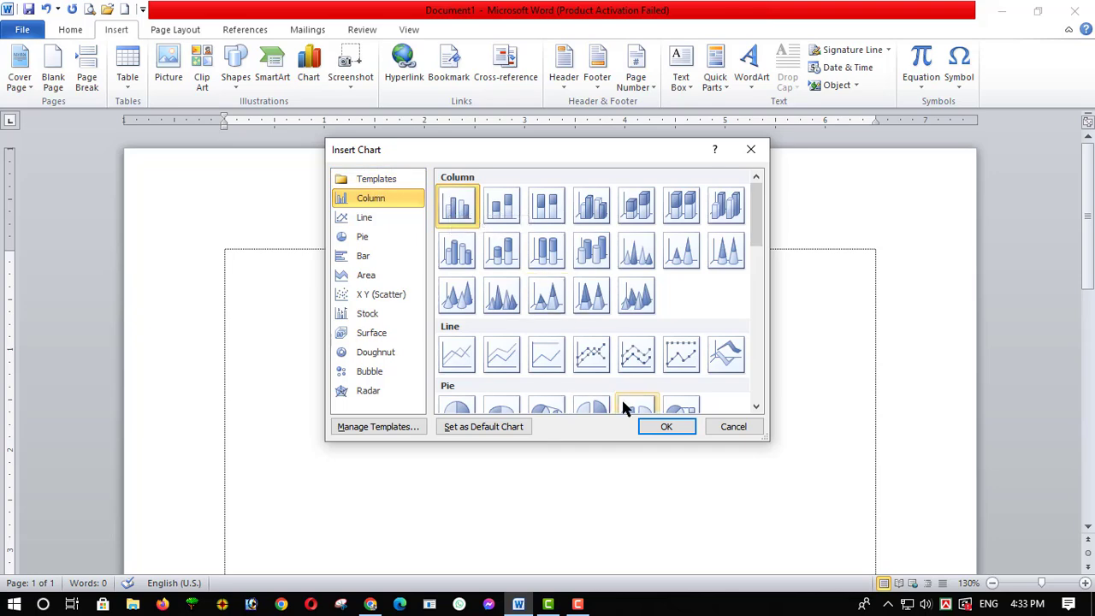
left_click(665, 426)
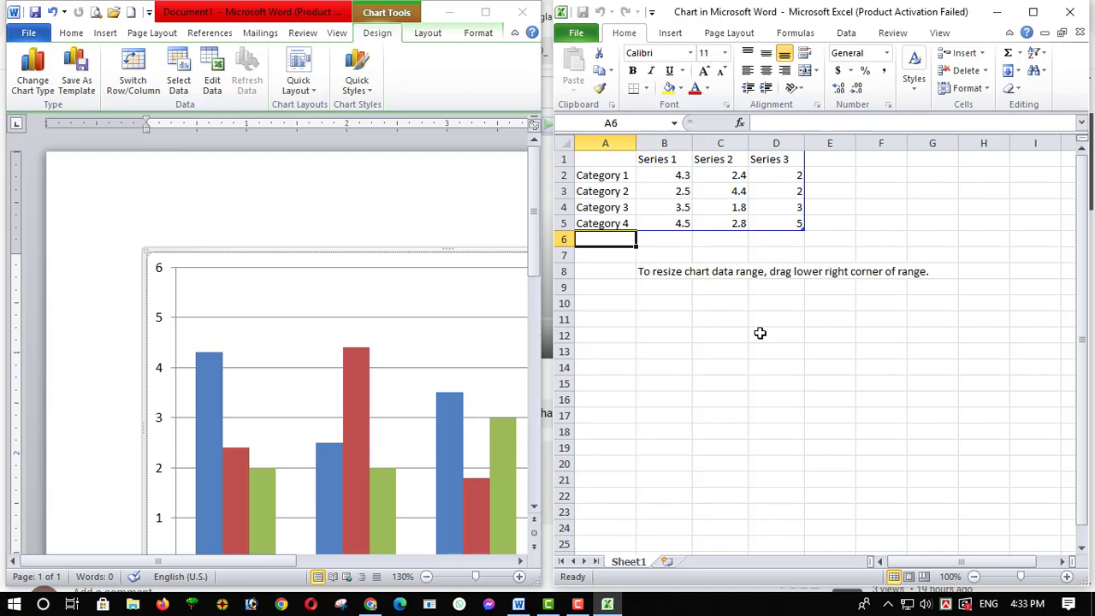
left_click(289, 203)
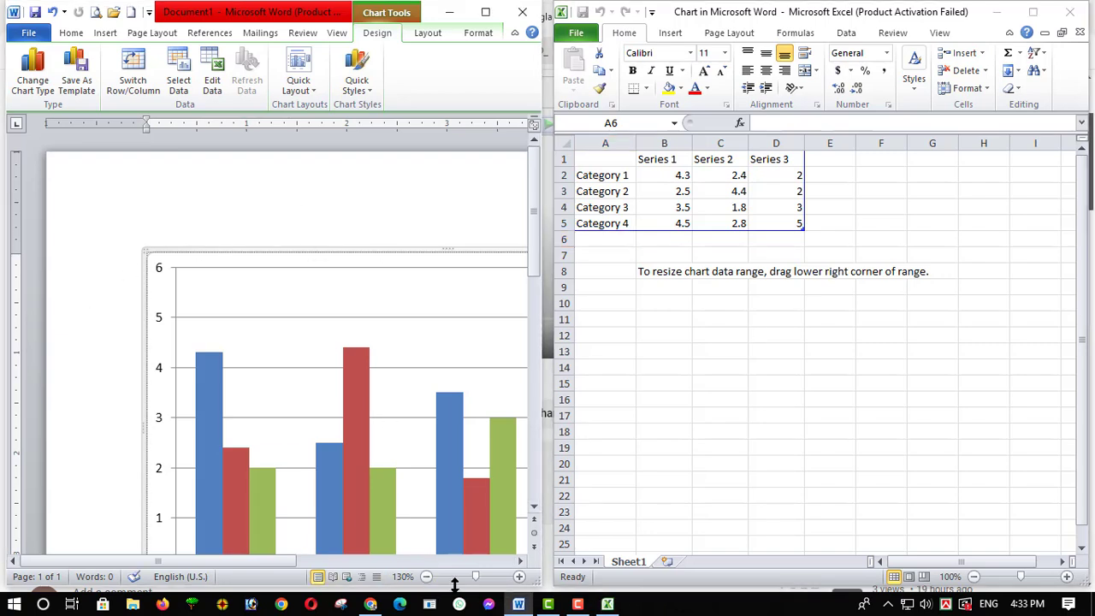
left_click(426, 576)
left_click(426, 576)
left_click(426, 576)
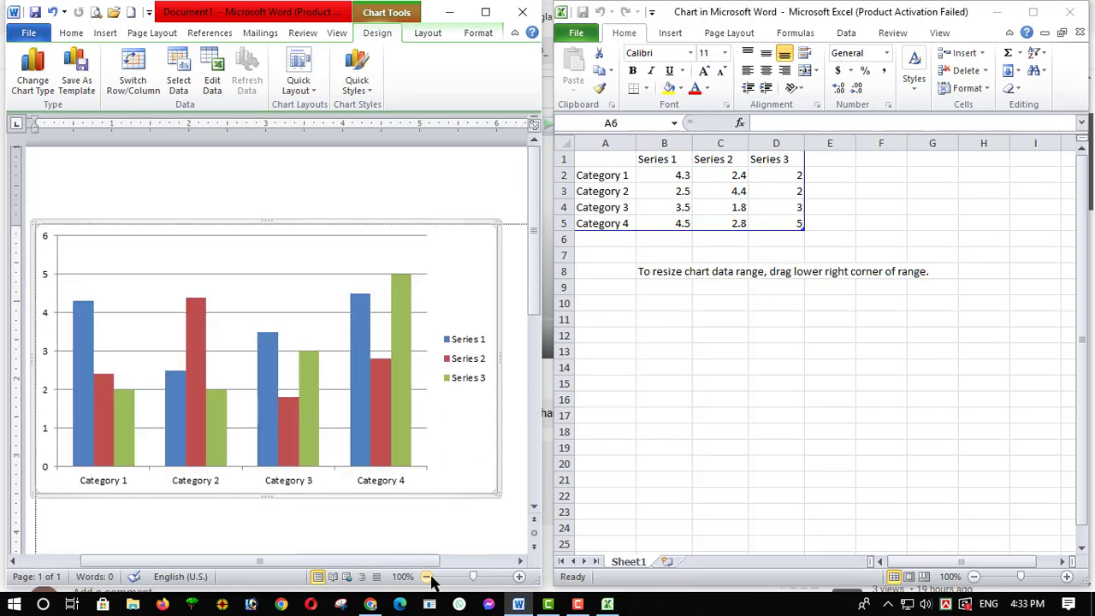
Examine the category column and the row of each category in the chart's data sheet against the chart
left_click(599, 466)
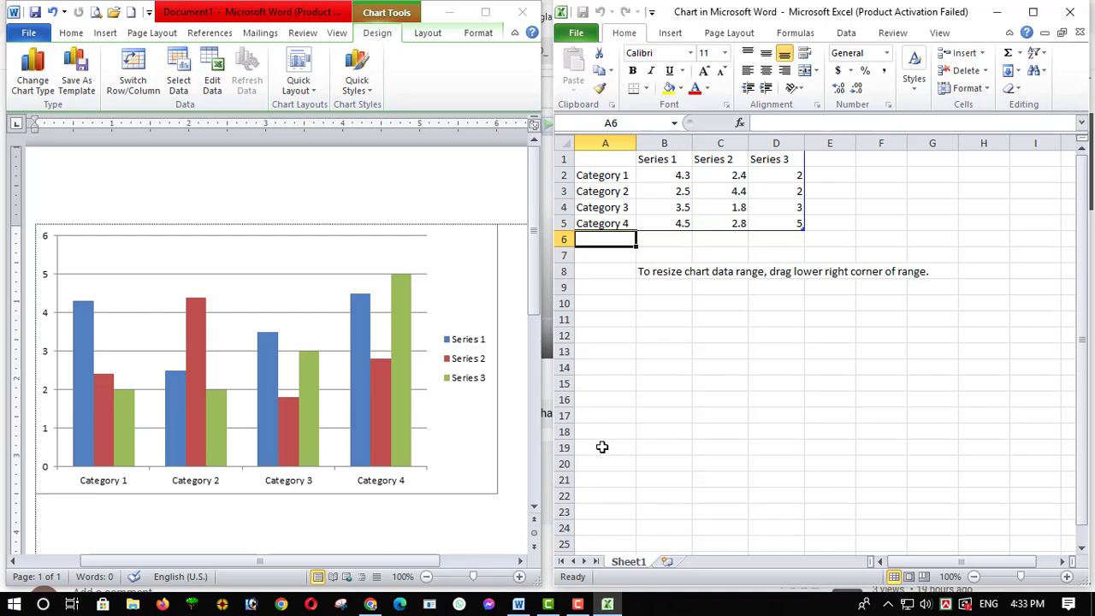
left_click(605, 143)
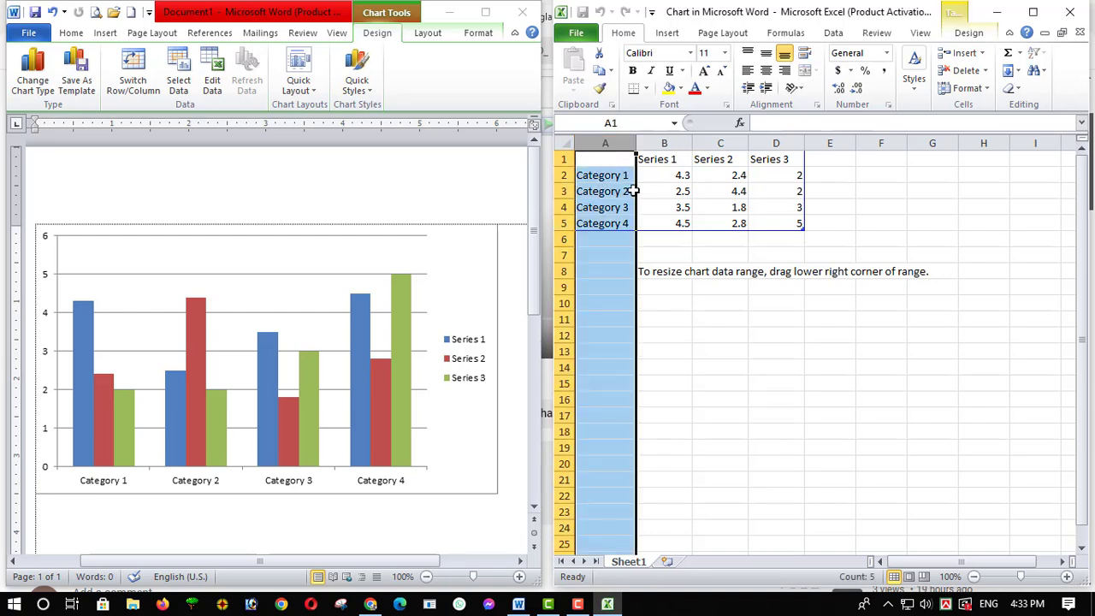
left_click(695, 412)
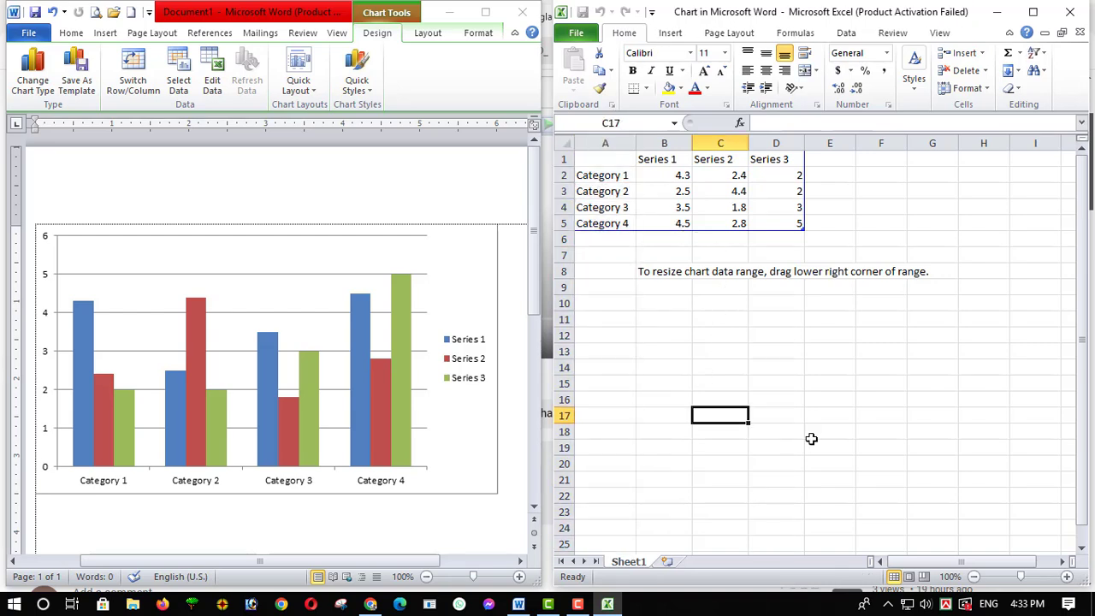
left_click(563, 174)
left_click(564, 191)
left_click(564, 207)
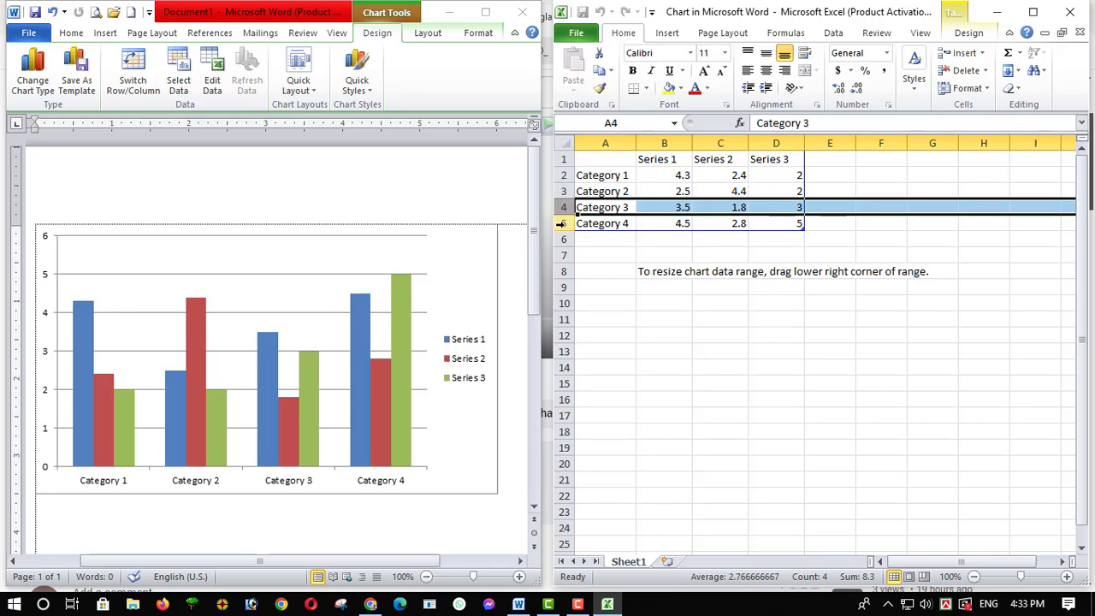
left_click(564, 223)
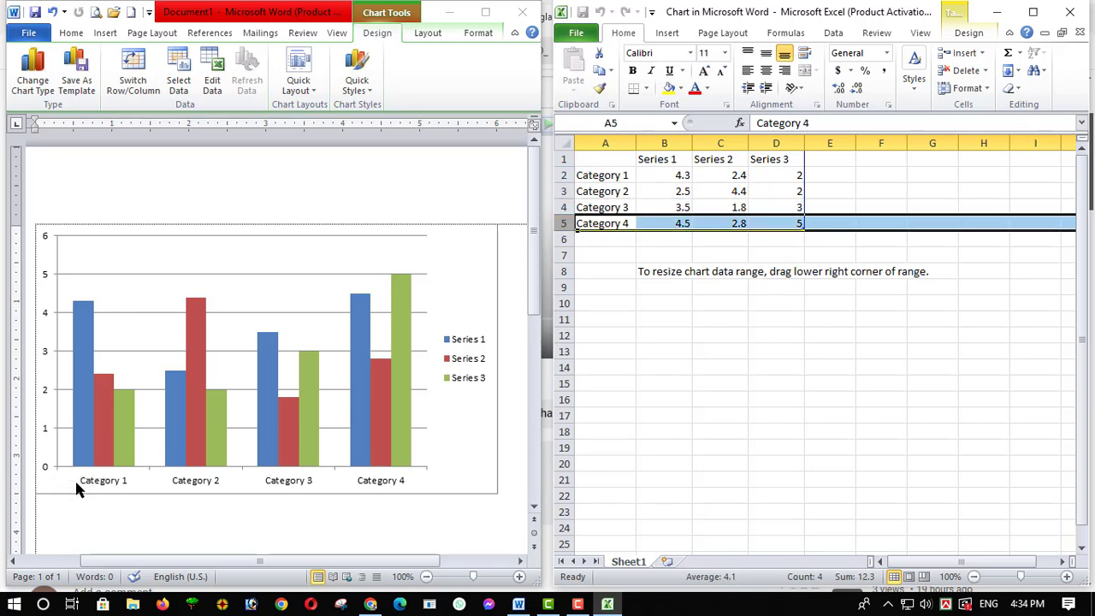
left_click(564, 175)
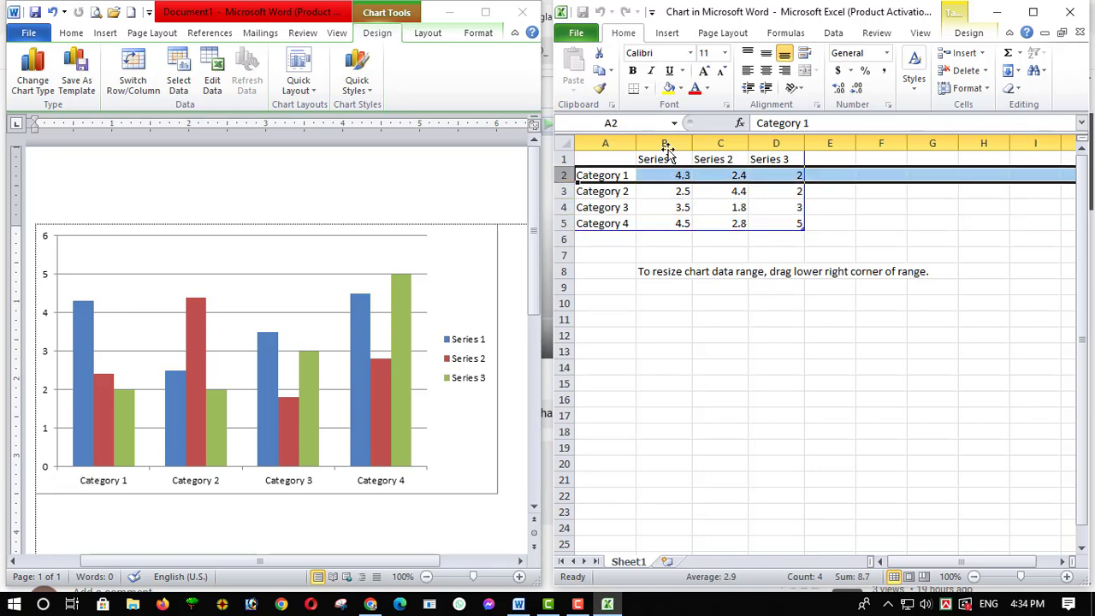
left_click(719, 413)
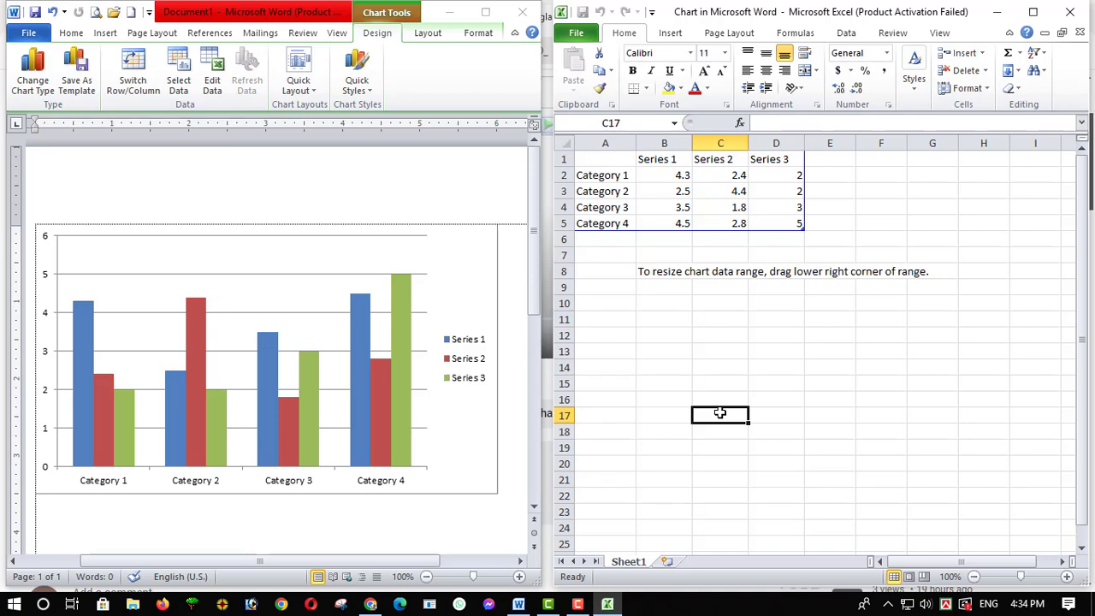
Replace the Category 1 and Category 2 labels in A2 and A3 with the first two people's full names
left_click(624, 176)
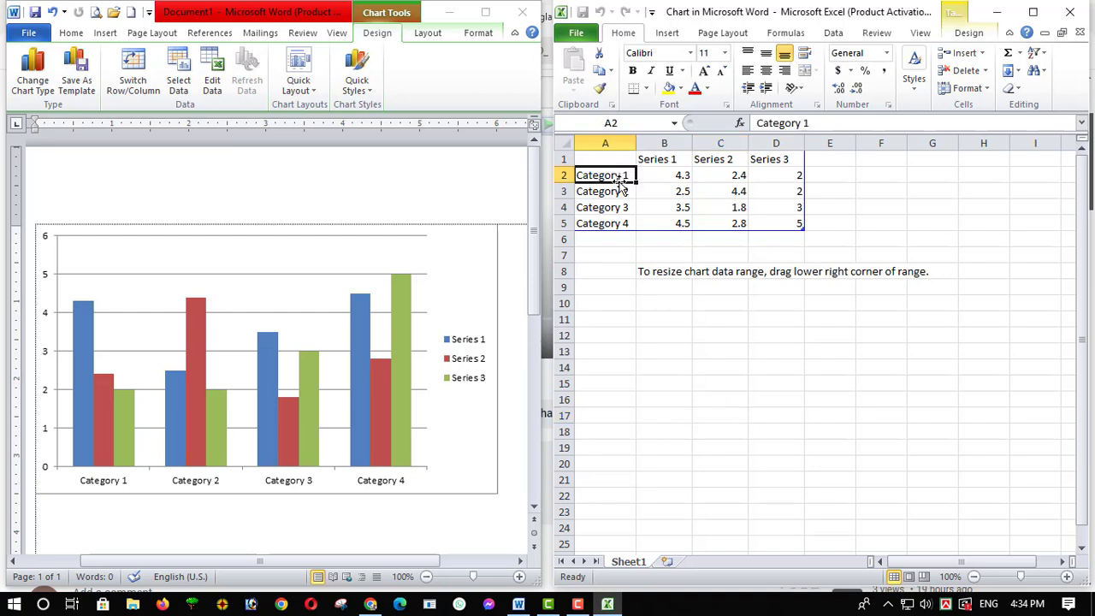
type("Fahim")
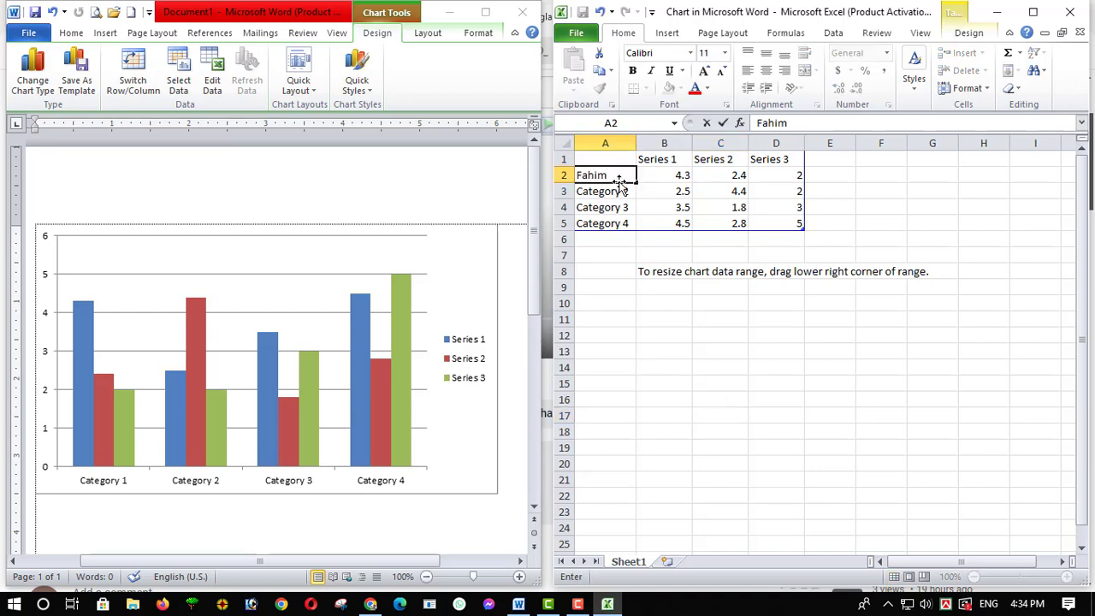
type(" Miah")
key("Return")
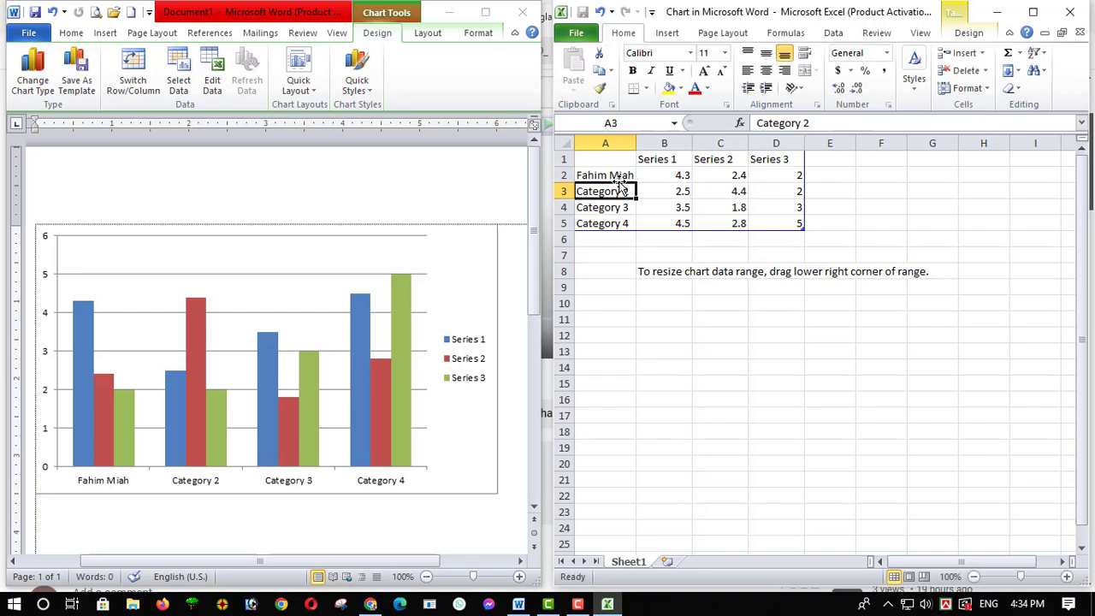
type("R")
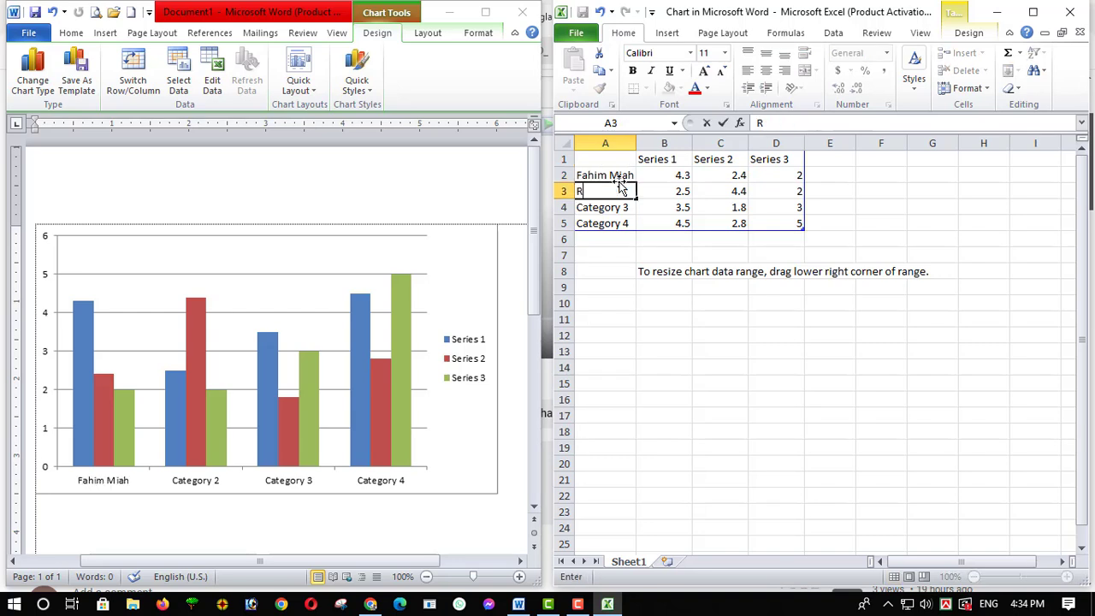
type("ifat Khan")
key("Return")
Replace the Category 3 and Category 4 labels in A4 and A5 with the other two people's full names
type("A")
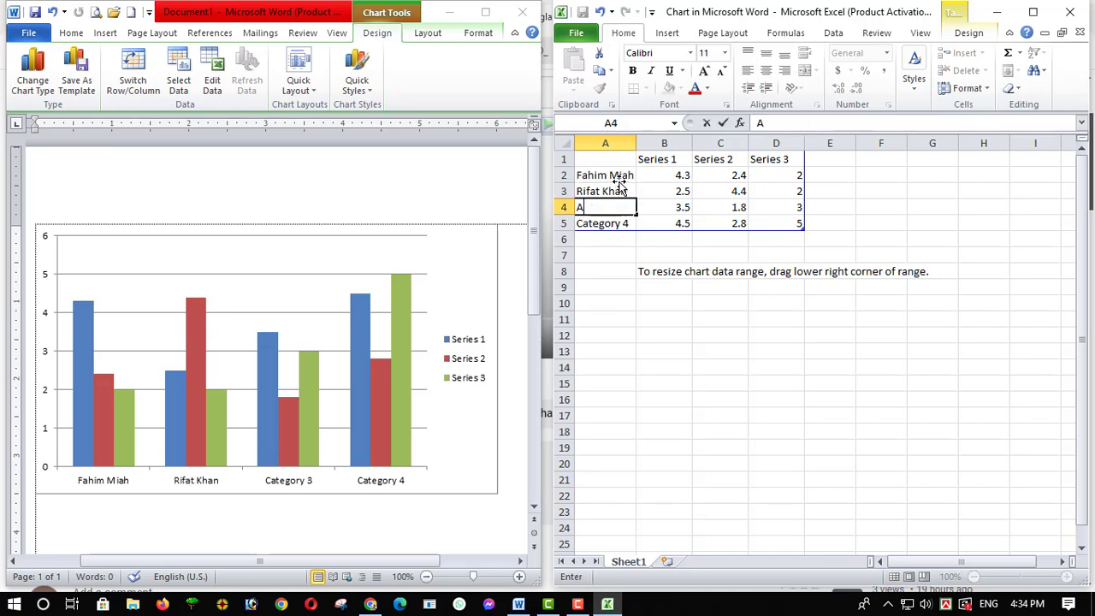
type("joy Sorkar")
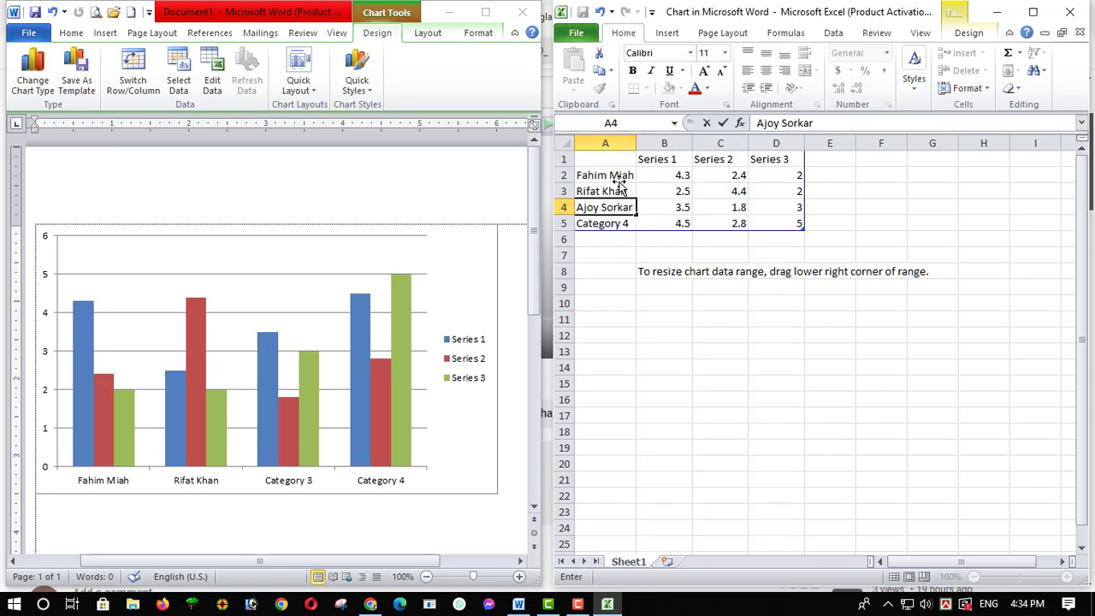
key("Return")
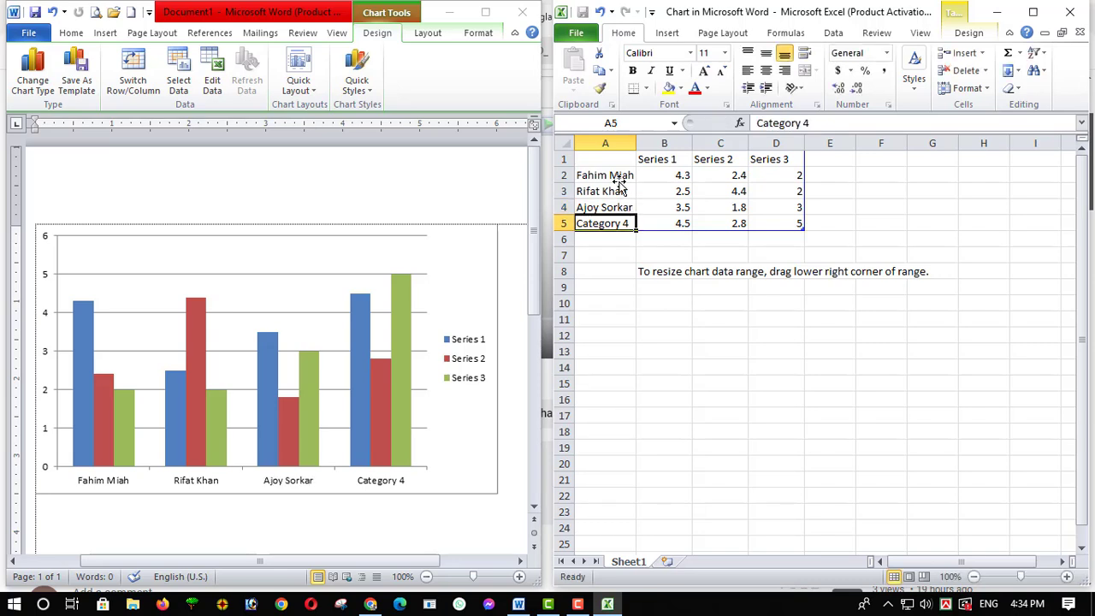
type("Amit")
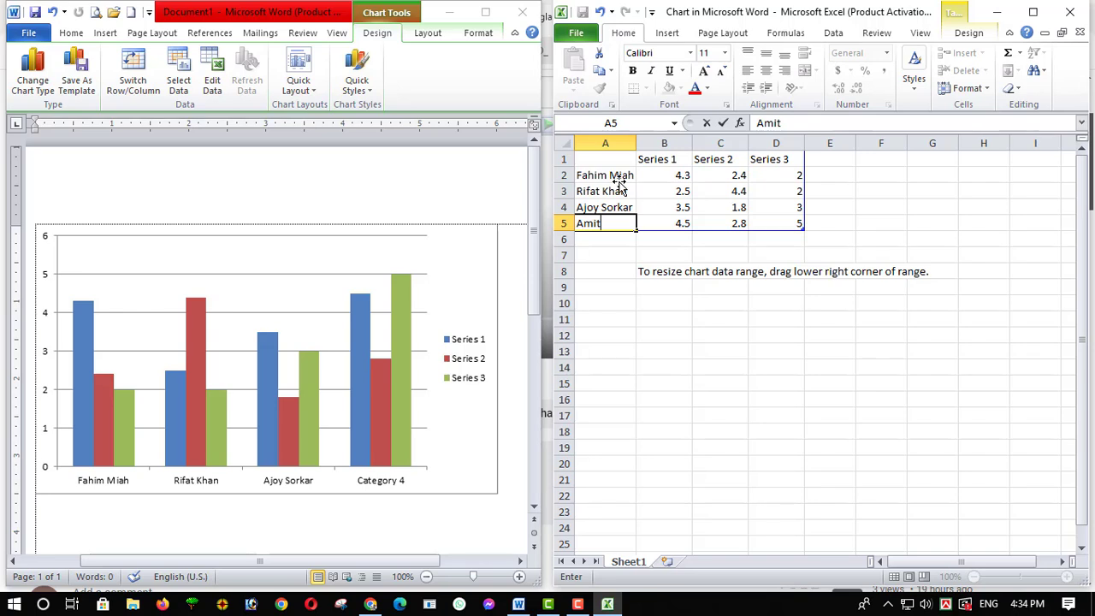
type(" Ray")
left_click(684, 284)
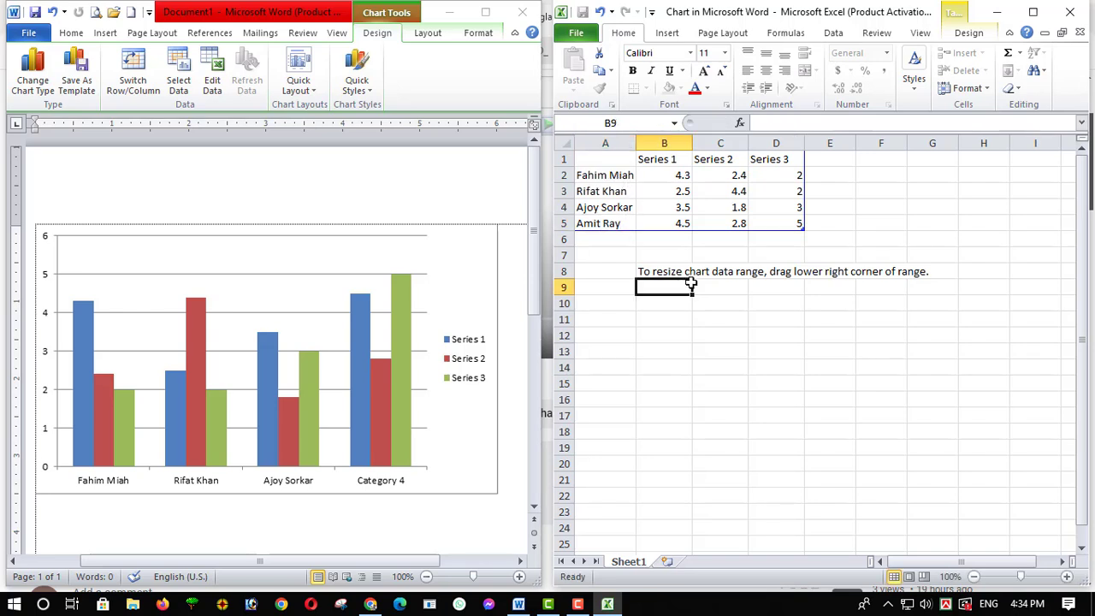
Rename the three series headers in B1, C1 and D1 as Ban, Eng and Math
left_click(672, 163)
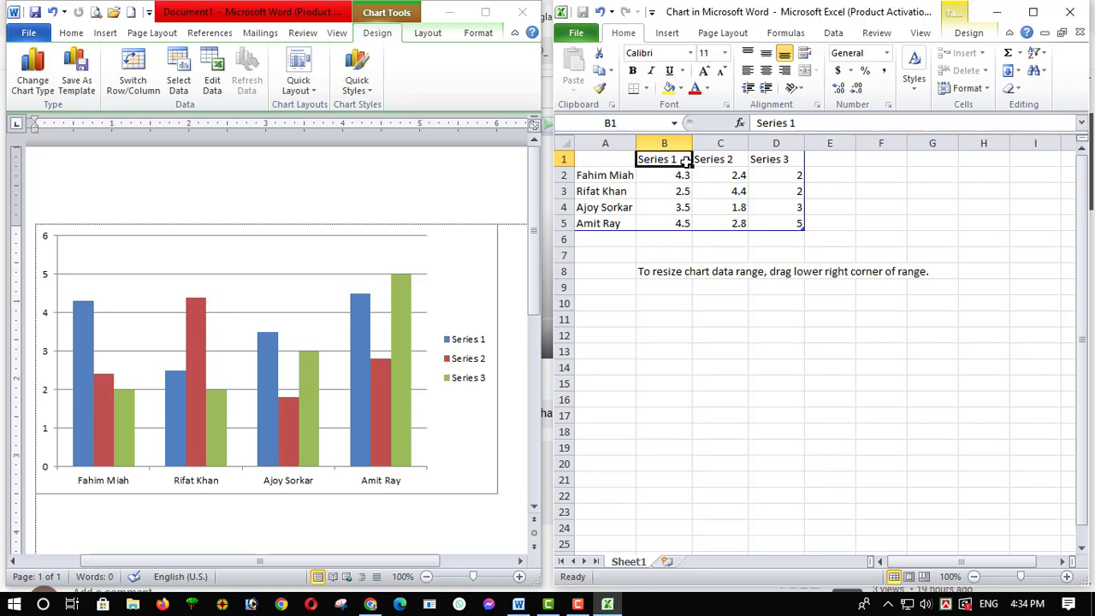
type("Ban")
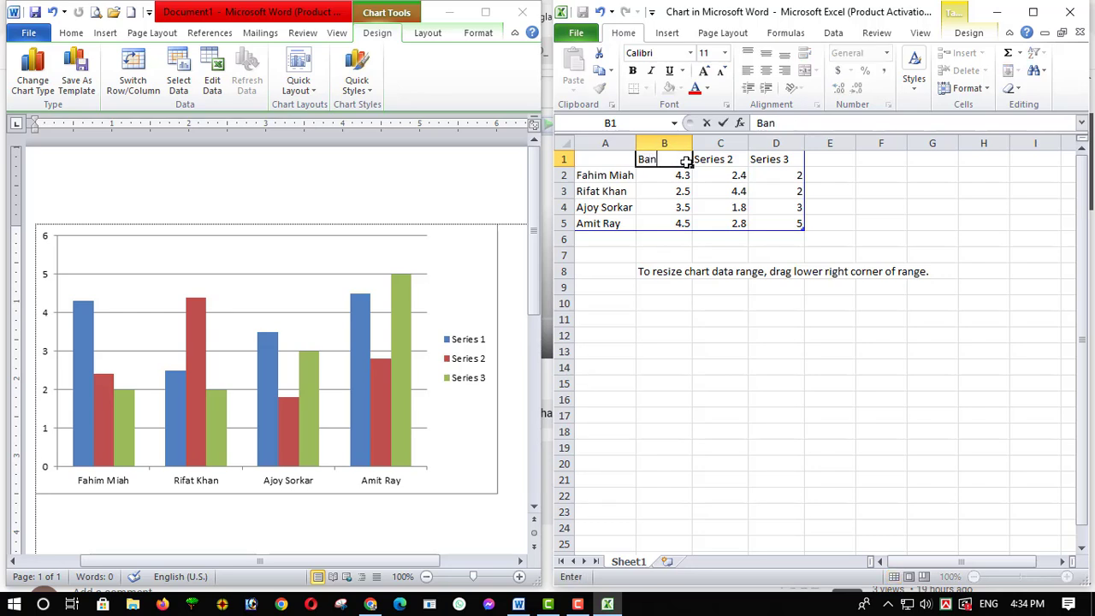
key("Tab")
type("Eng")
key("Tab")
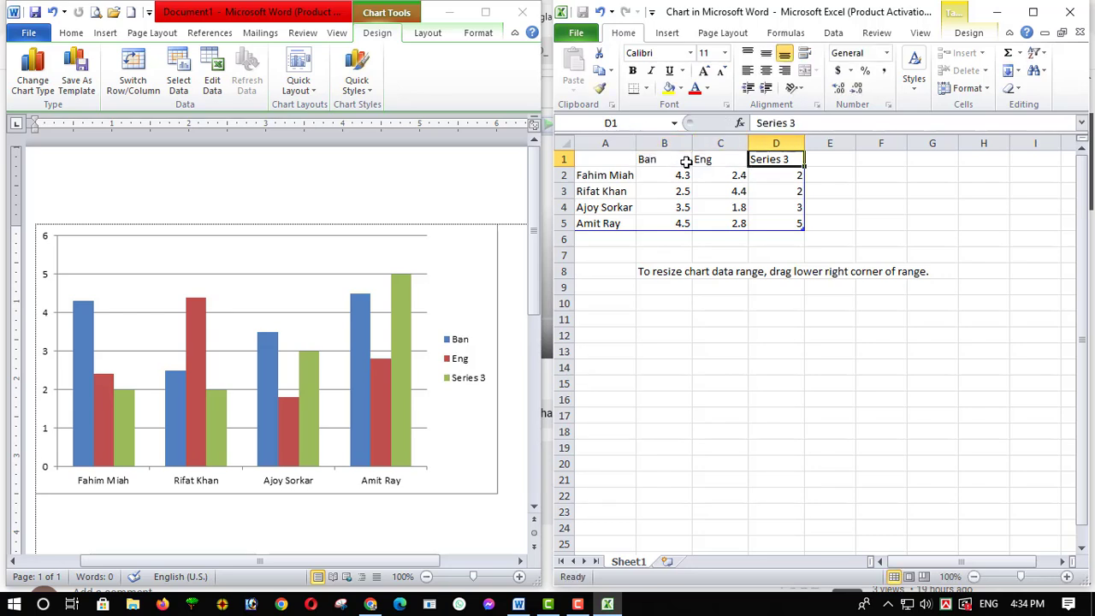
type("math")
key("BackSpace")
key("BackSpace")
key("BackSpace")
key("BackSpace")
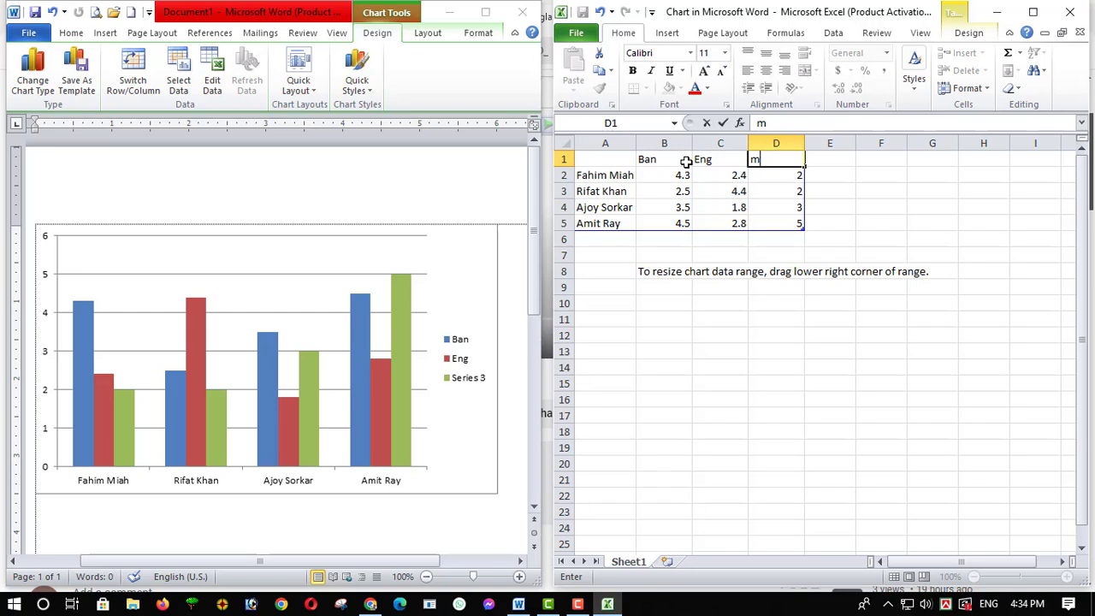
type("Math")
left_click(751, 322)
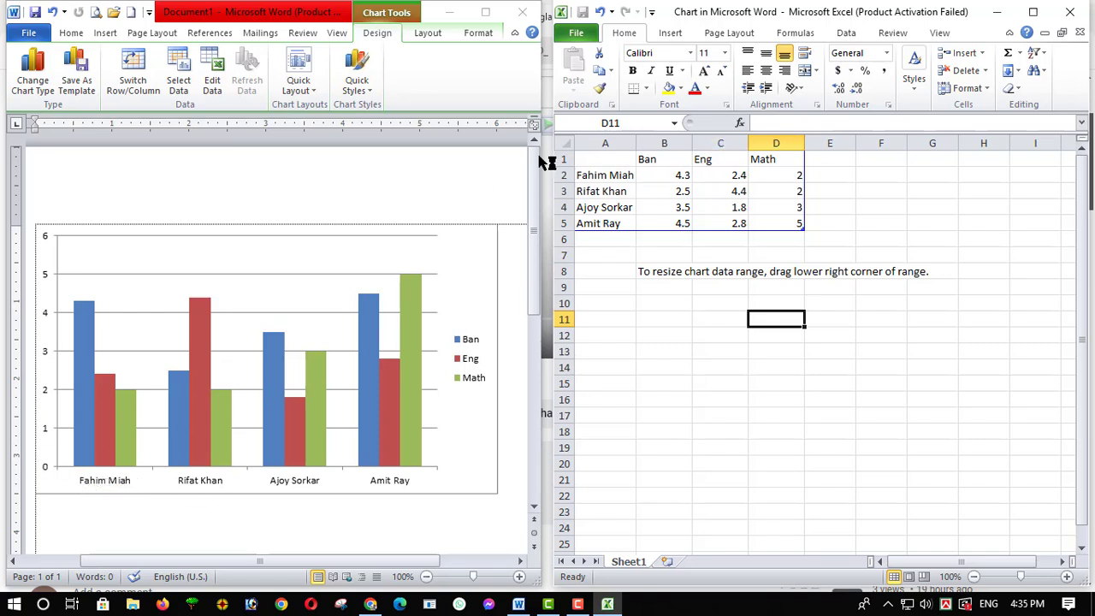
Set the first person's values in row 2 to 90 for Ban, 80 for Eng and 70 for Math
left_click(563, 175)
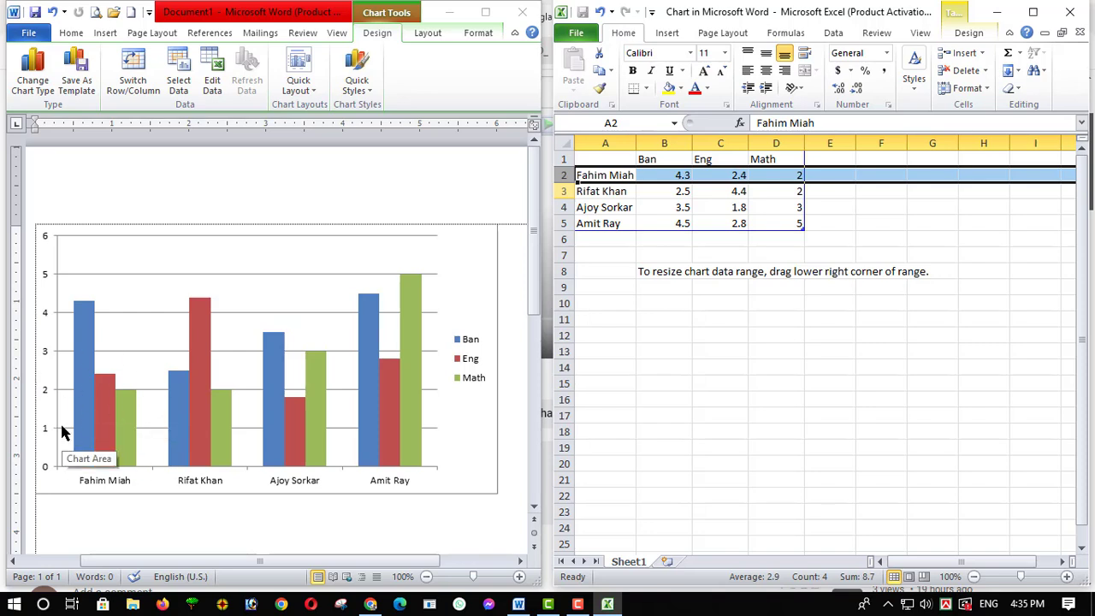
left_click(703, 254)
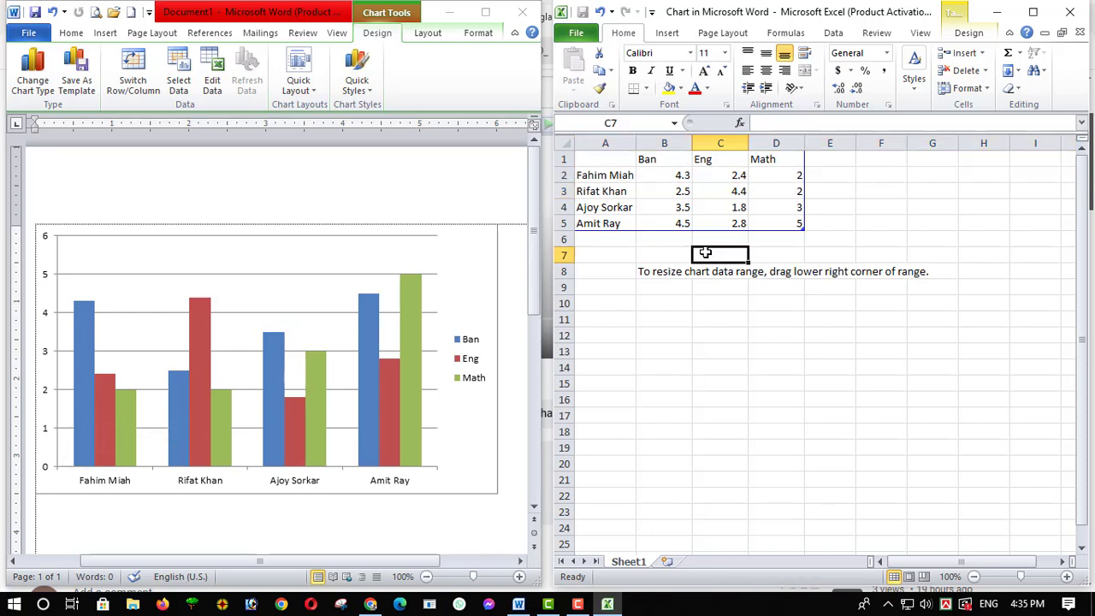
left_click(666, 175)
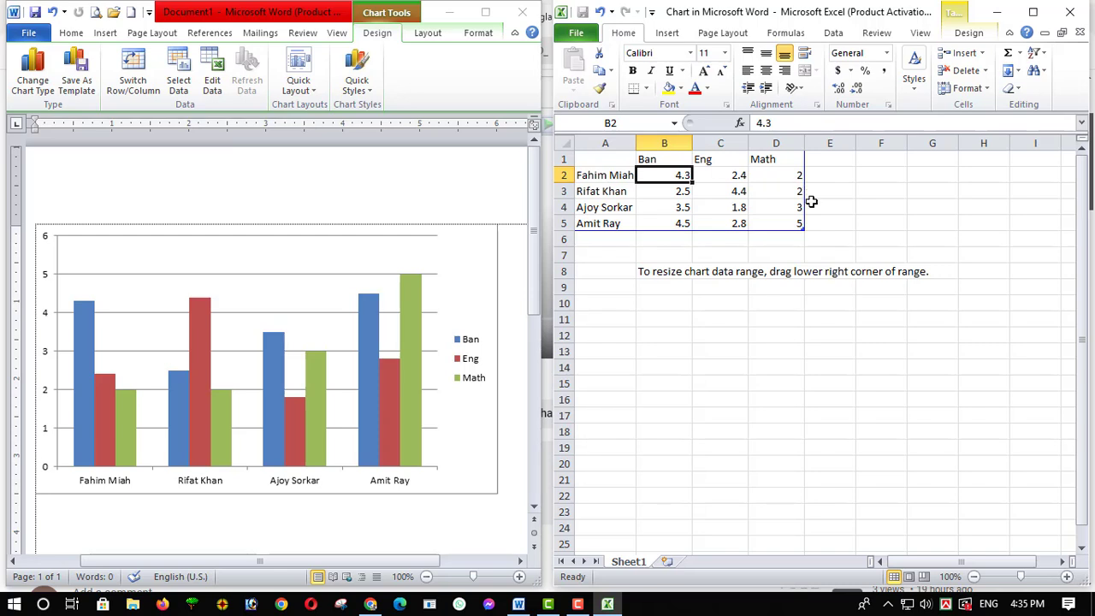
type("9")
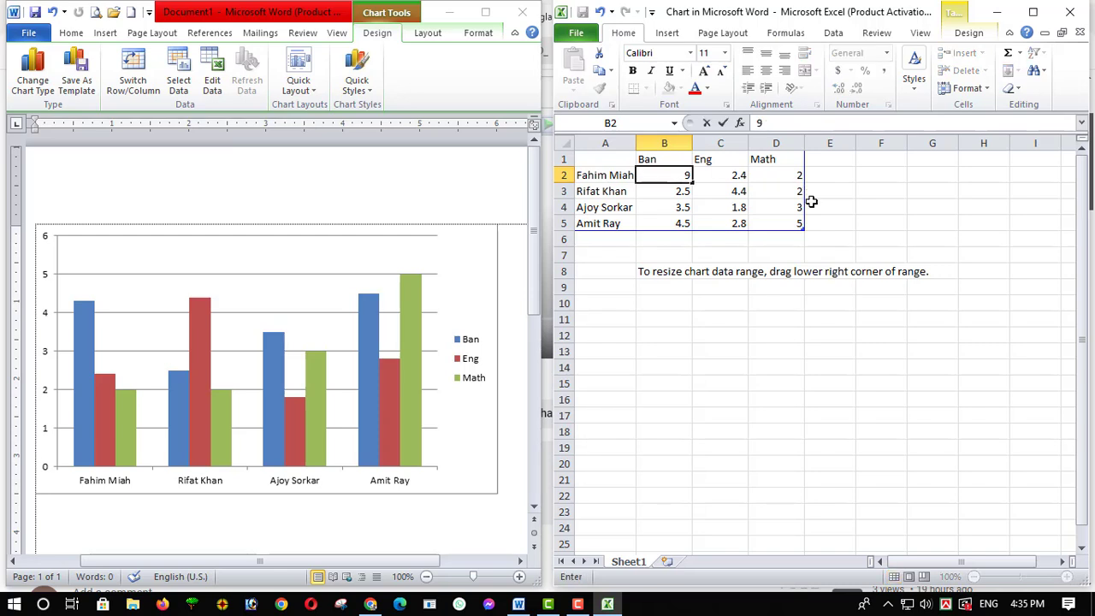
type("0")
key("Tab")
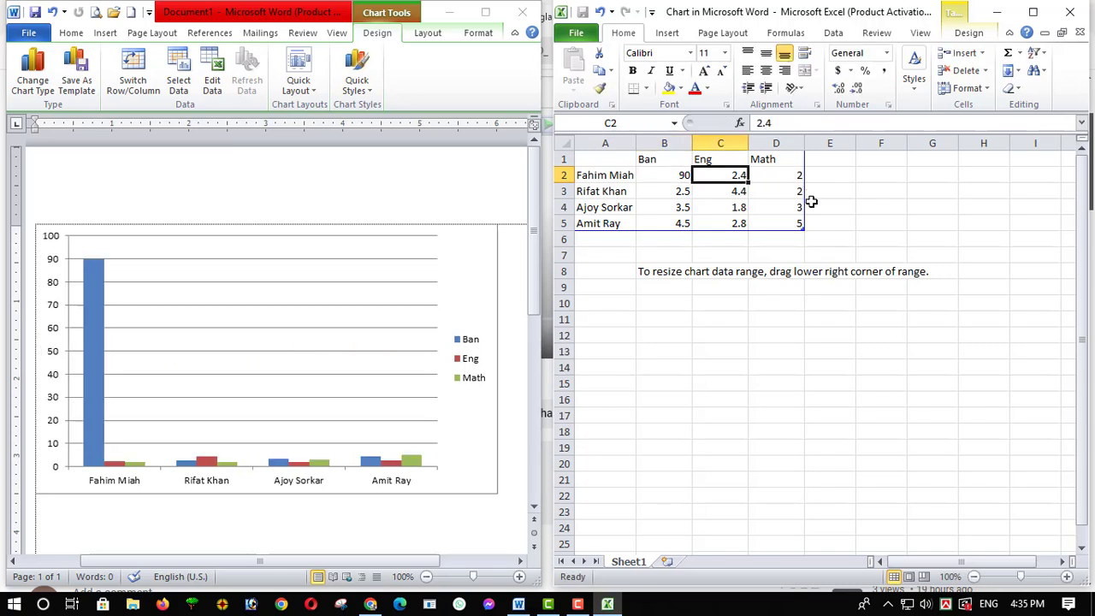
type("80")
key("Tab")
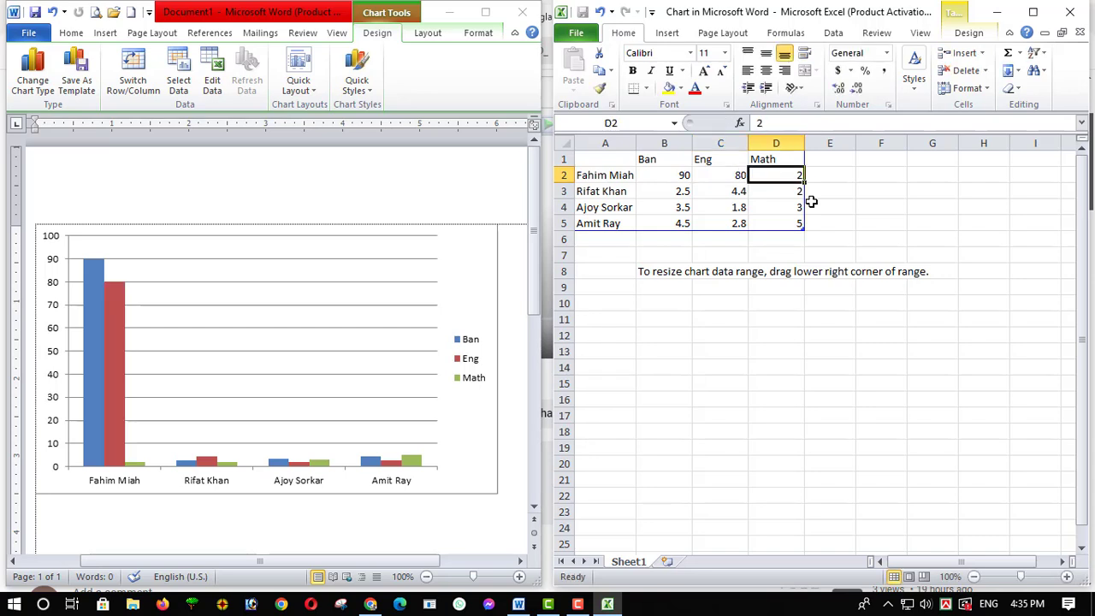
type("70")
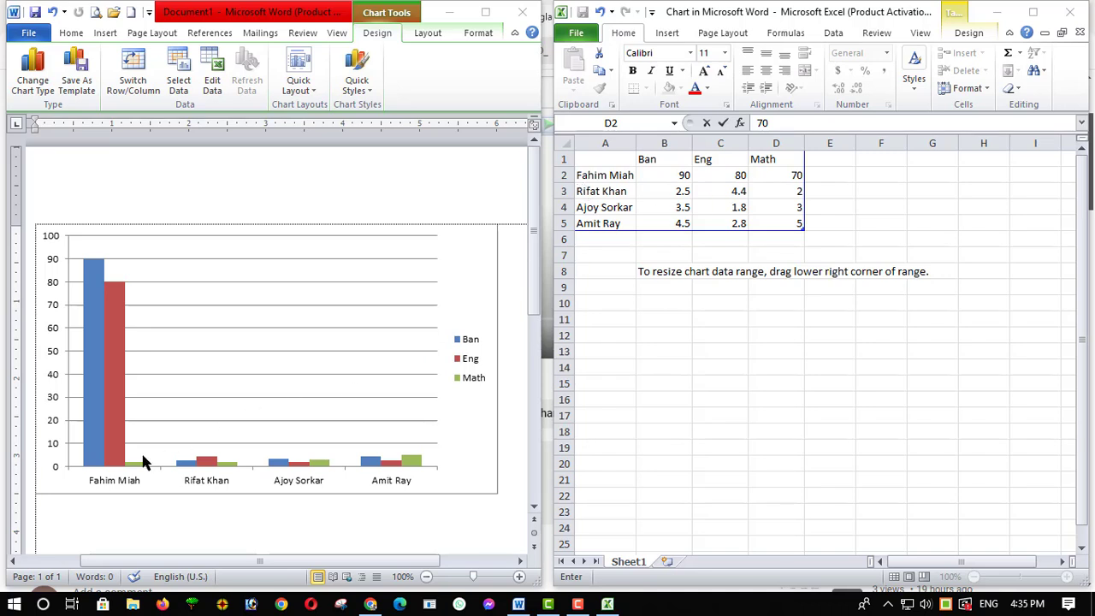
left_click(881, 219)
left_click(875, 244)
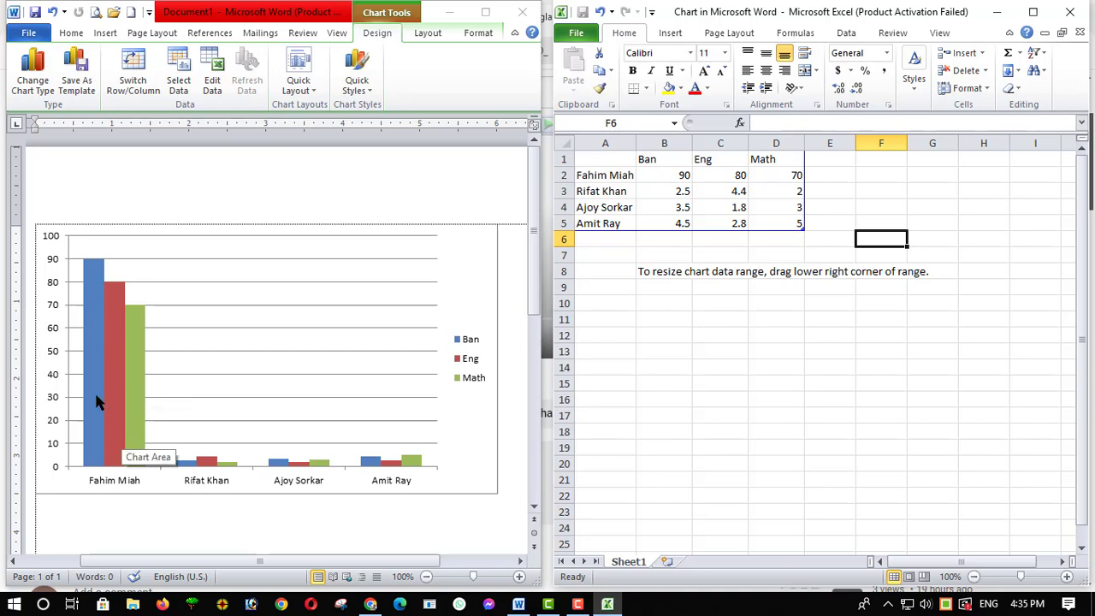
left_click(564, 175)
left_click(723, 335)
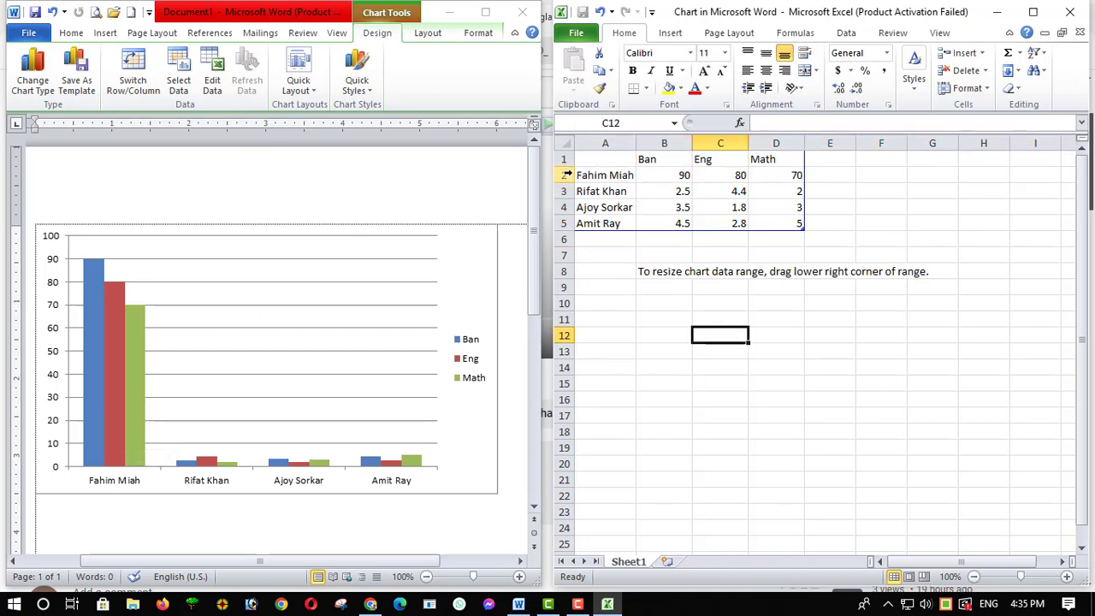
left_click(566, 175)
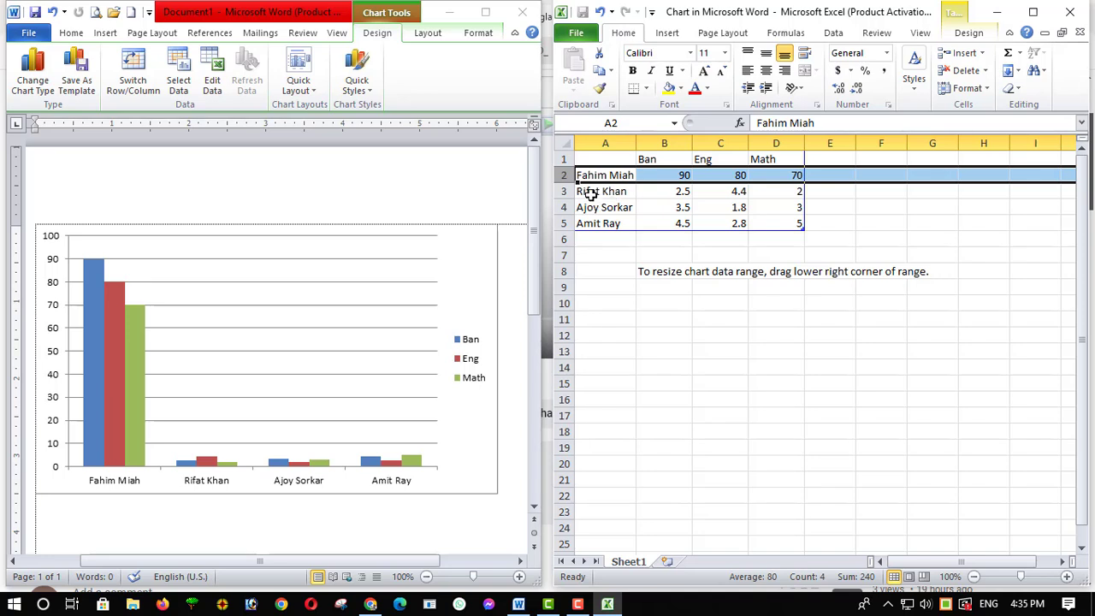
Set the second person's marks in row 3 to 80 for Ban, 60 for Eng and 80 for Math
left_click(671, 192)
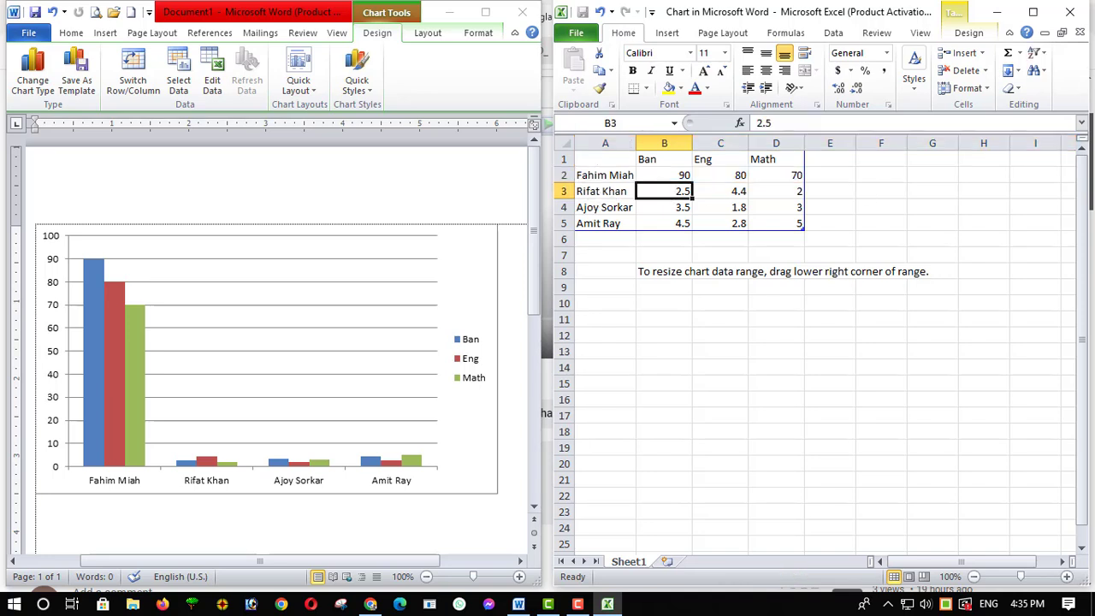
type("80")
key("Tab")
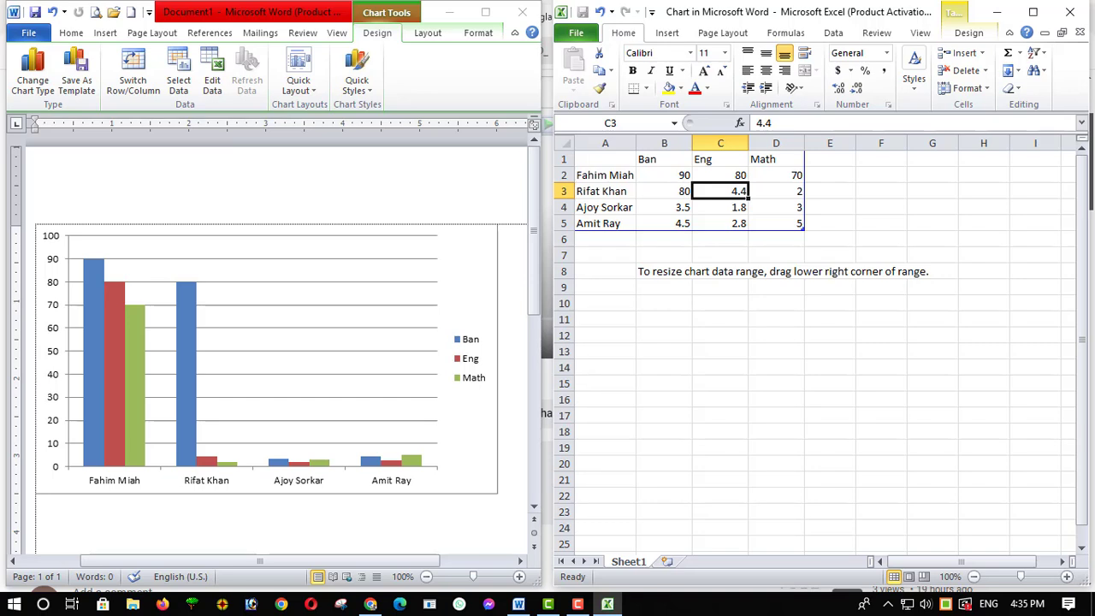
type("60")
key("Tab")
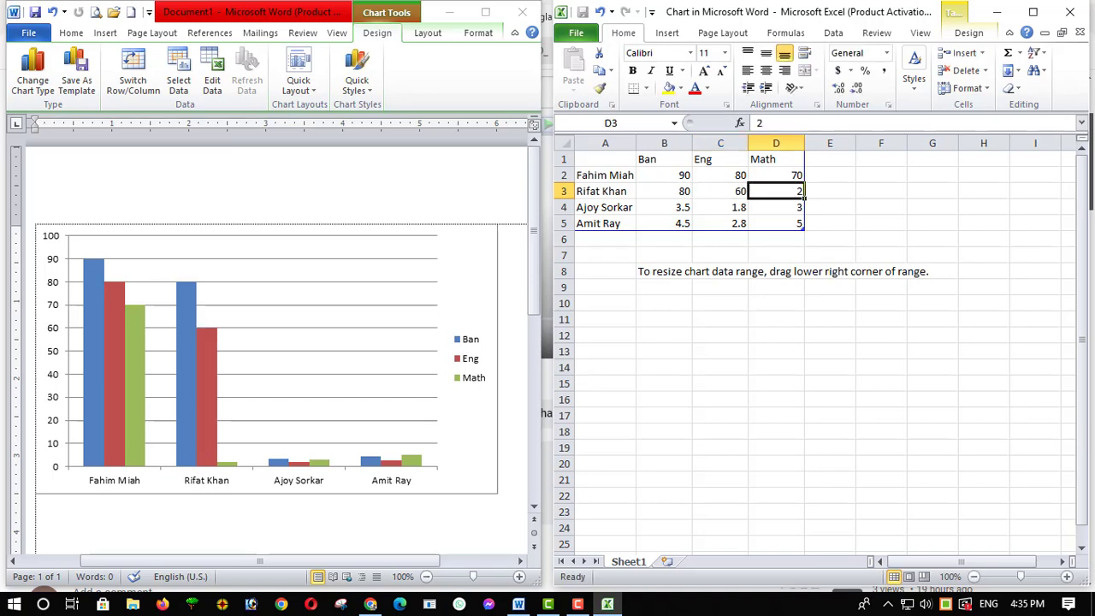
type("80")
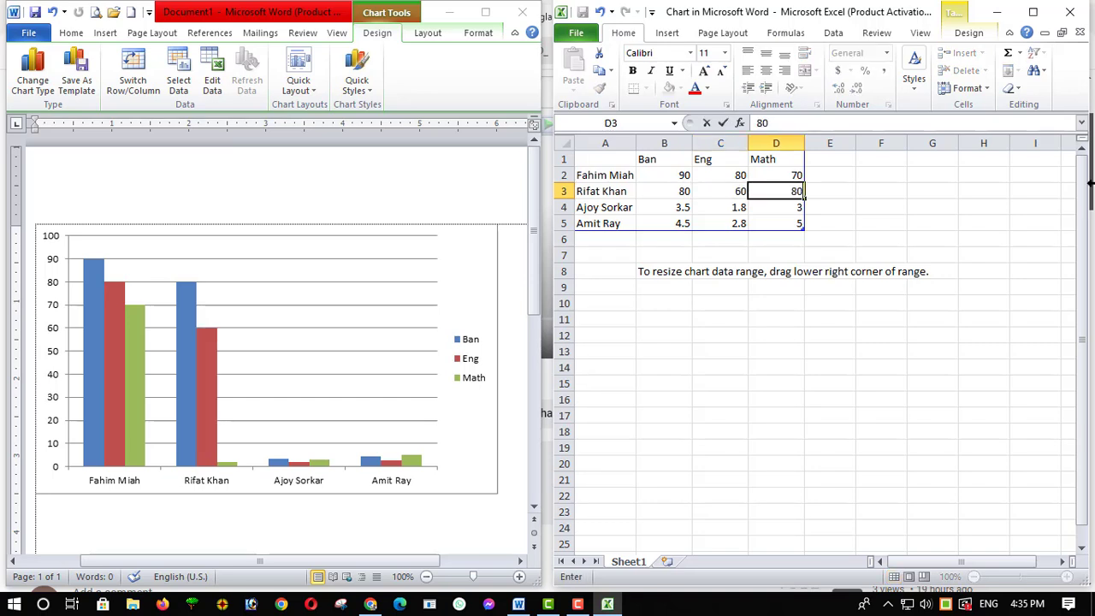
Set the third person's marks in row 4 to 60 for Ban, 90 for Eng and 70 for Math
left_click(671, 205)
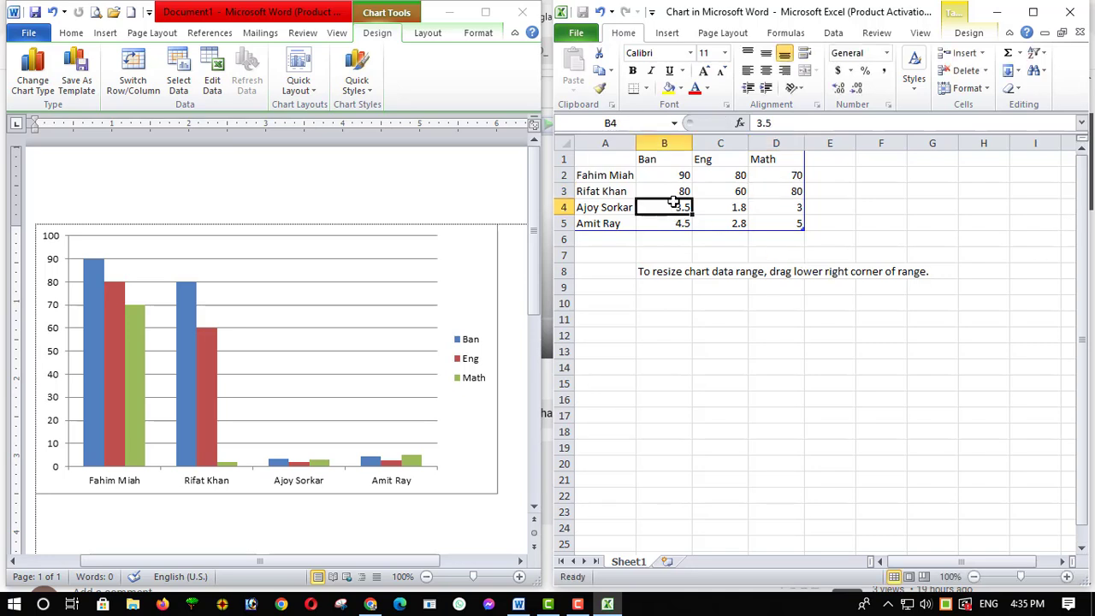
type("60")
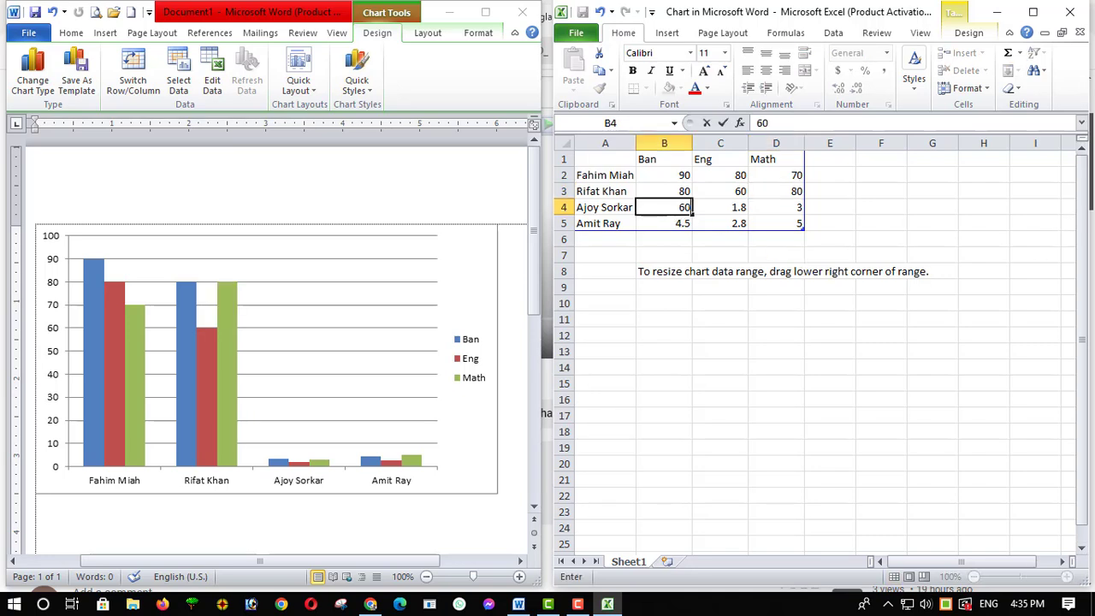
key("Tab")
type("90")
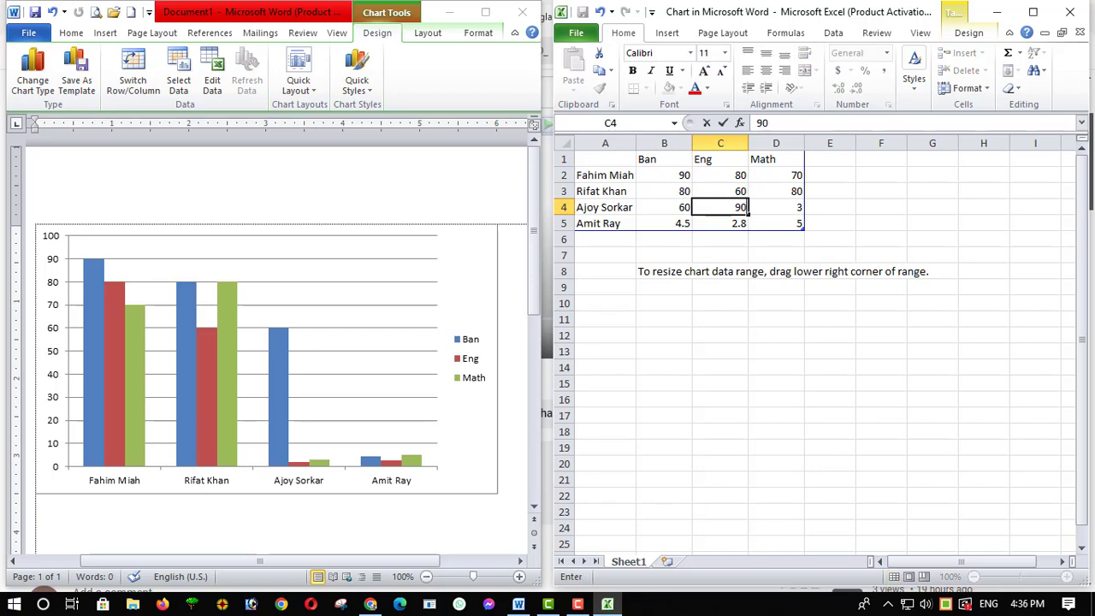
key("Tab")
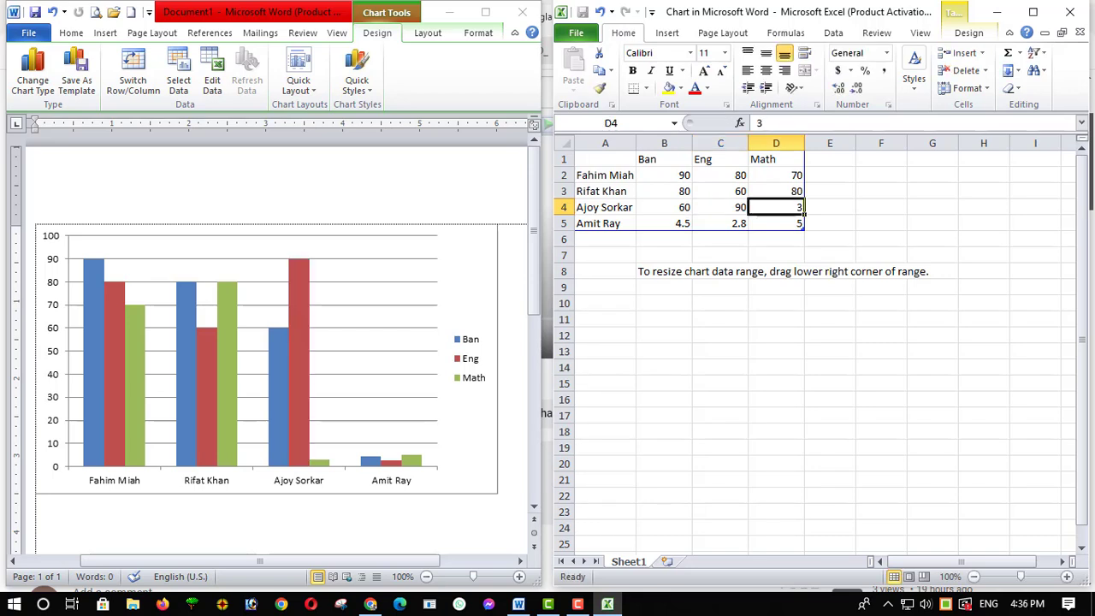
type("70")
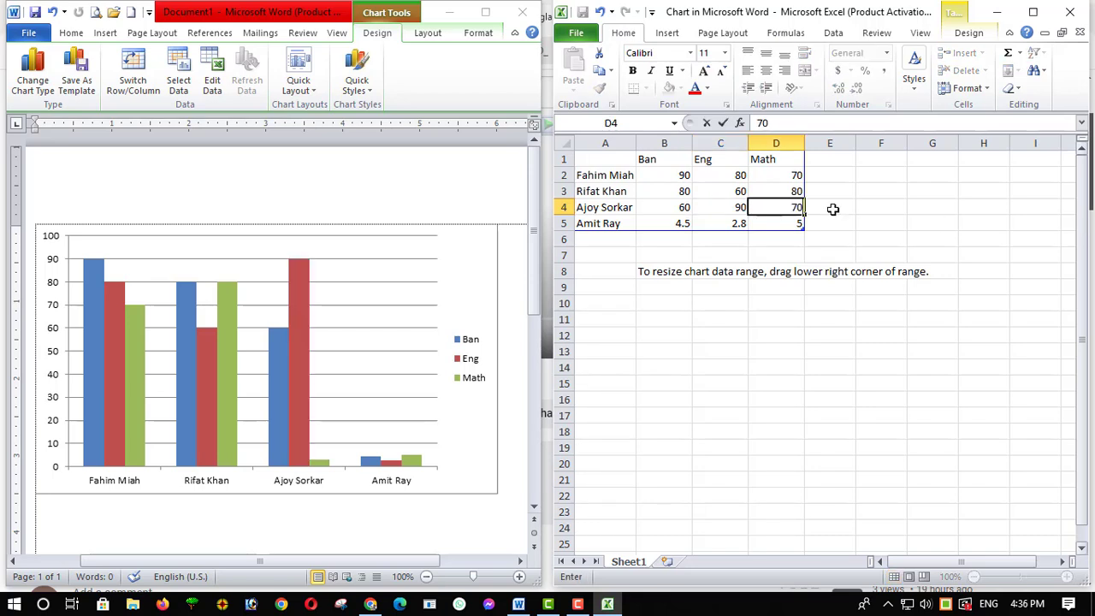
Set the fourth person's marks in row 5 to 90 for Ban, 80 for Eng and 95 for Math
left_click(661, 223)
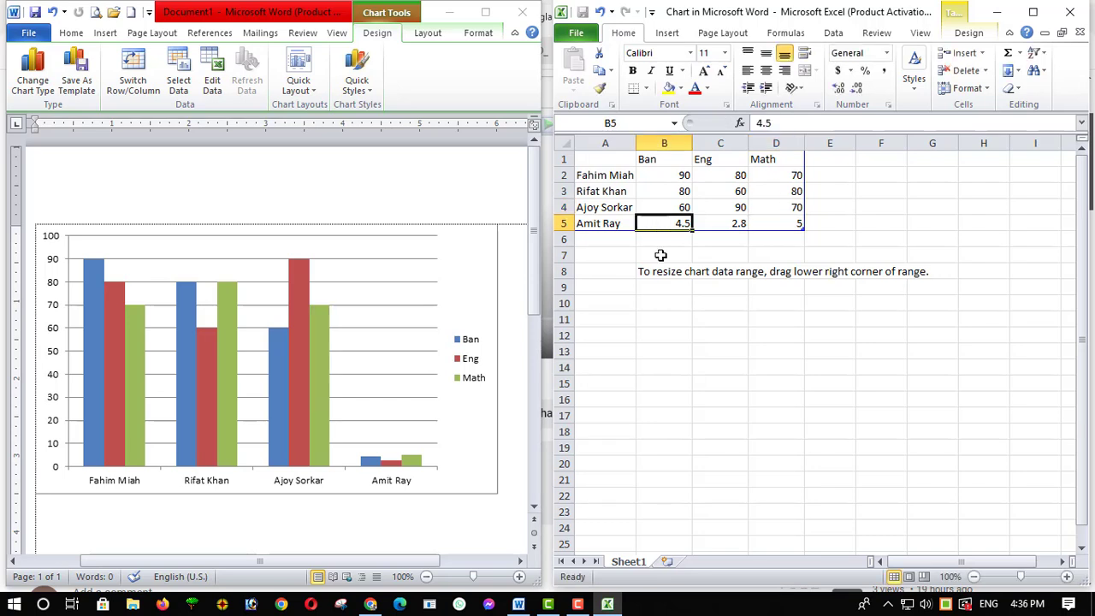
type("90")
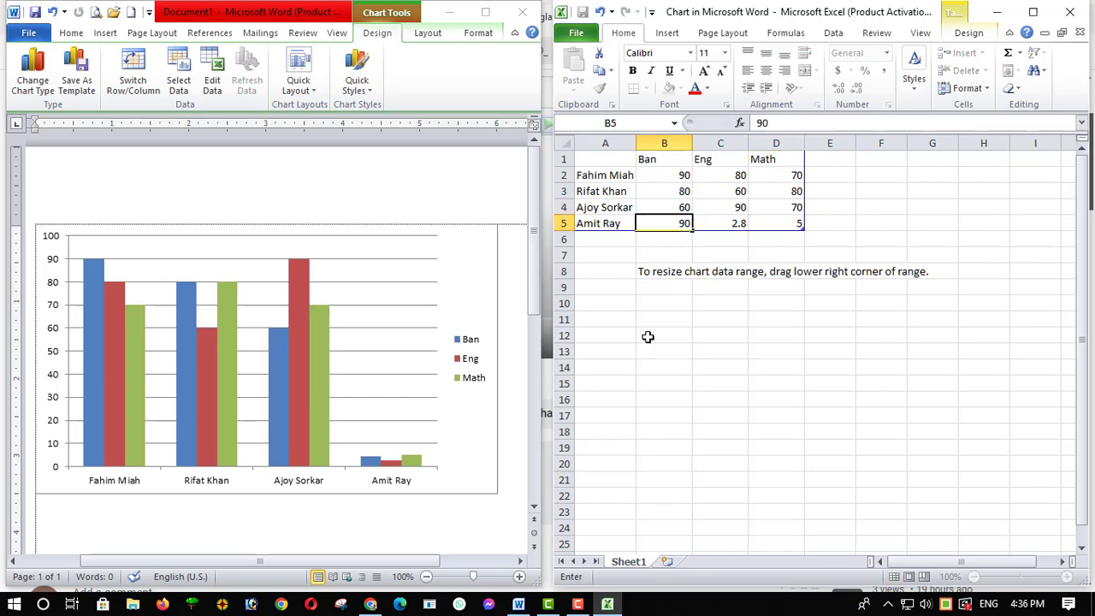
key("Tab")
type("80")
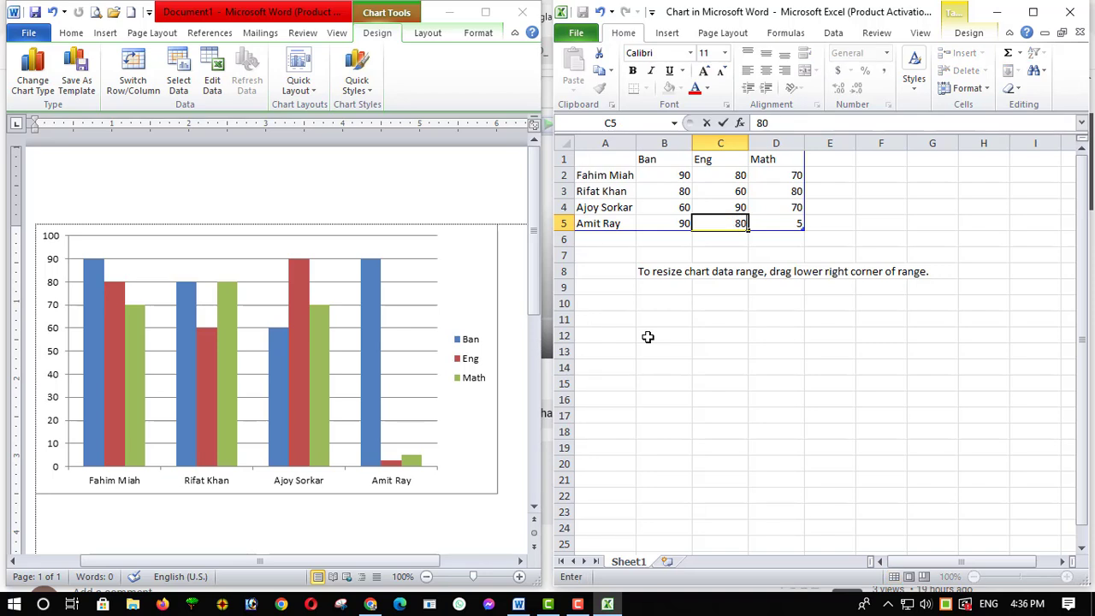
key("Tab")
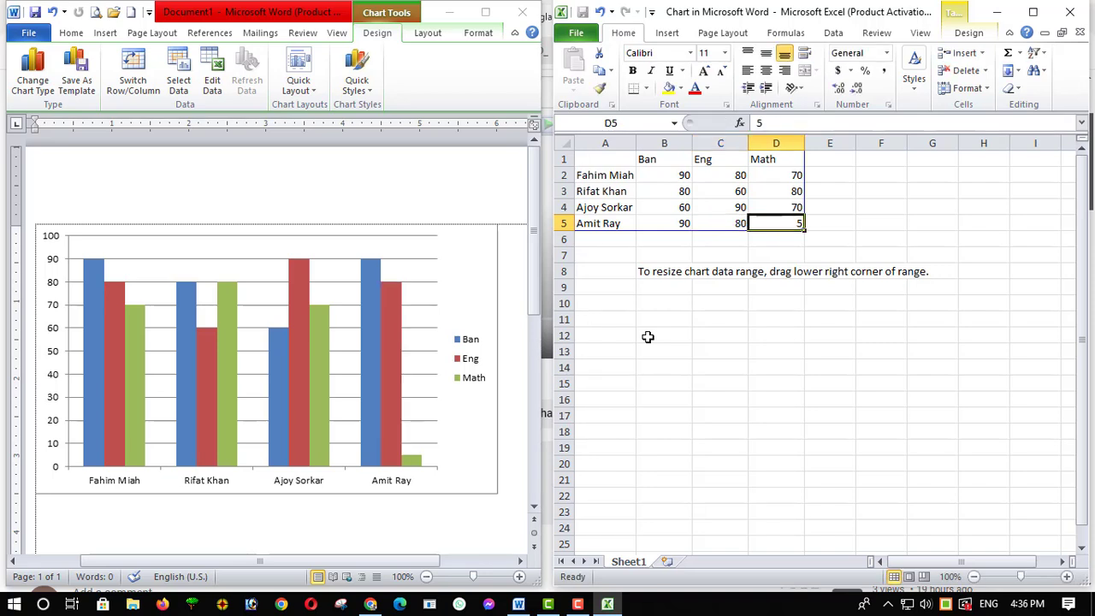
type("95")
left_click(648, 337)
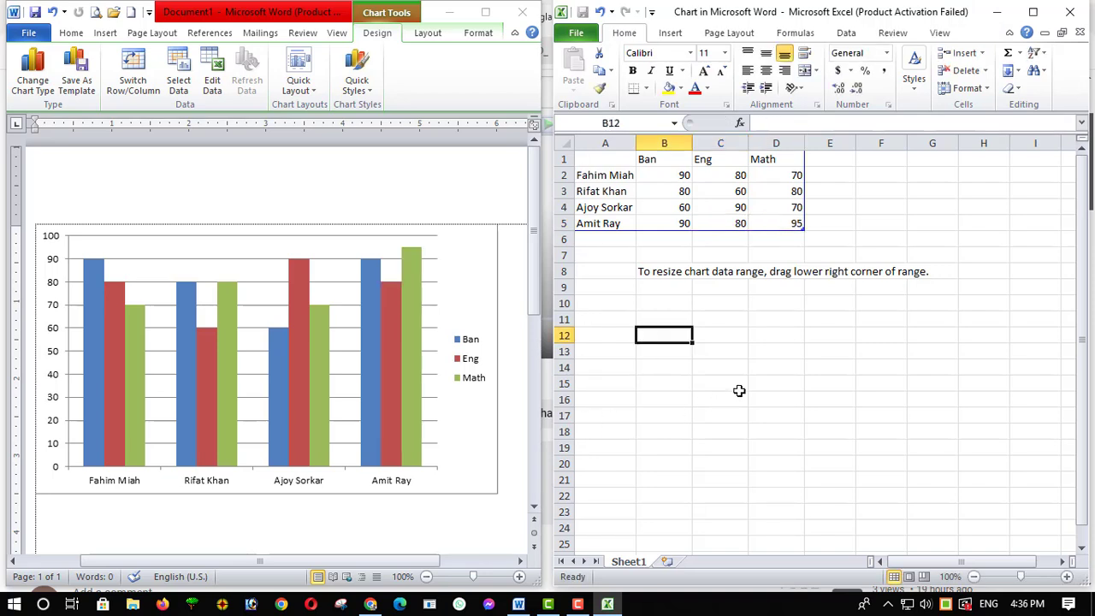
left_click(738, 390)
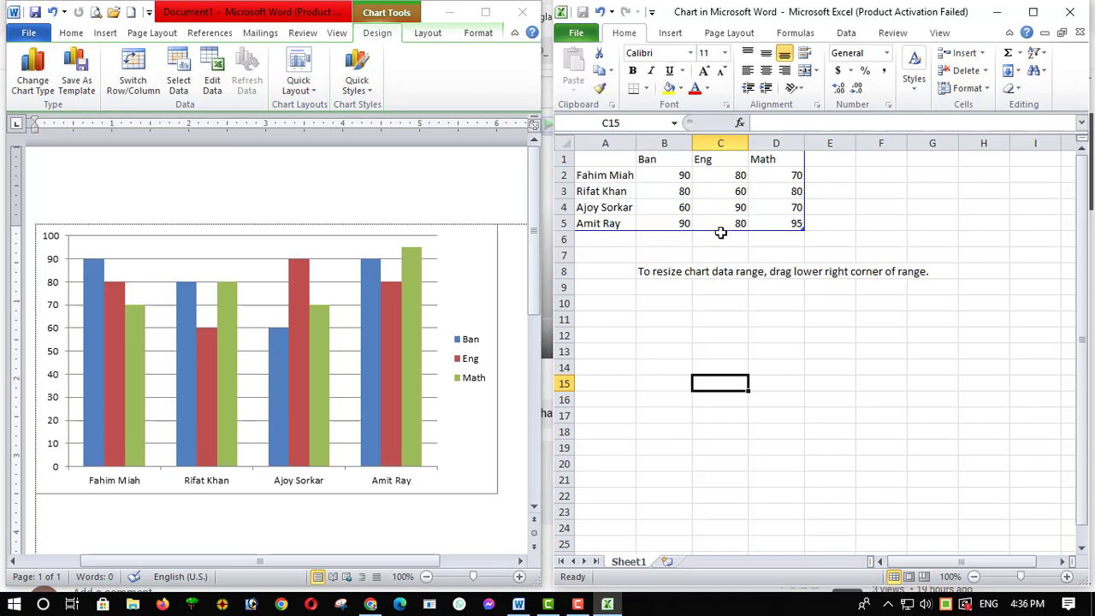
Add a fifth person's full name in A6, directly below the existing names, to extend the chart data
left_click(604, 238)
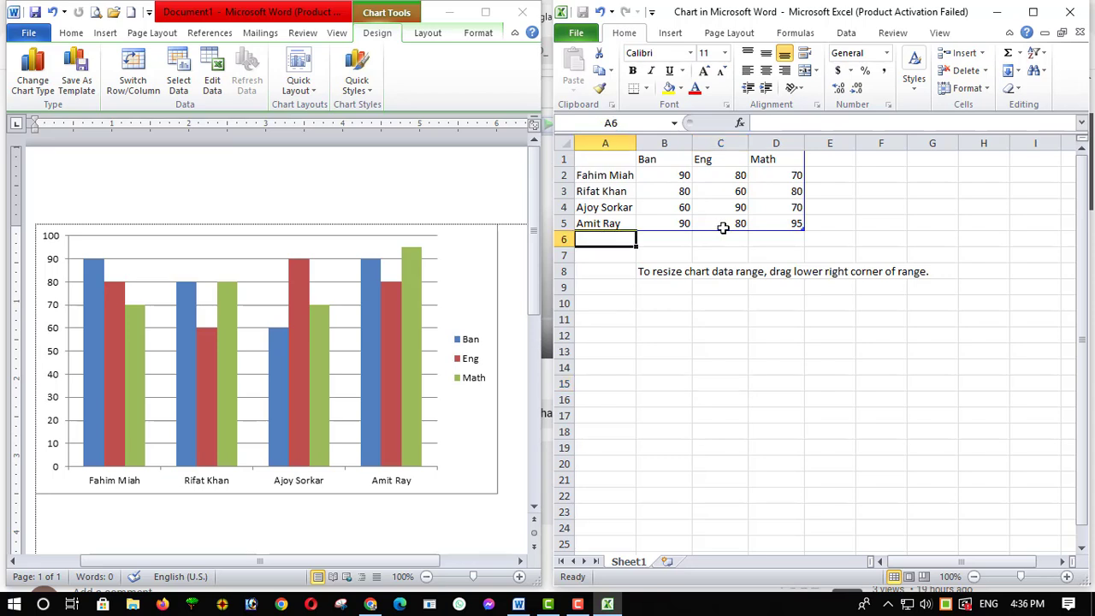
type("ূবজ")
key("BackSpace")
key("BackSpace")
key("BackSpace")
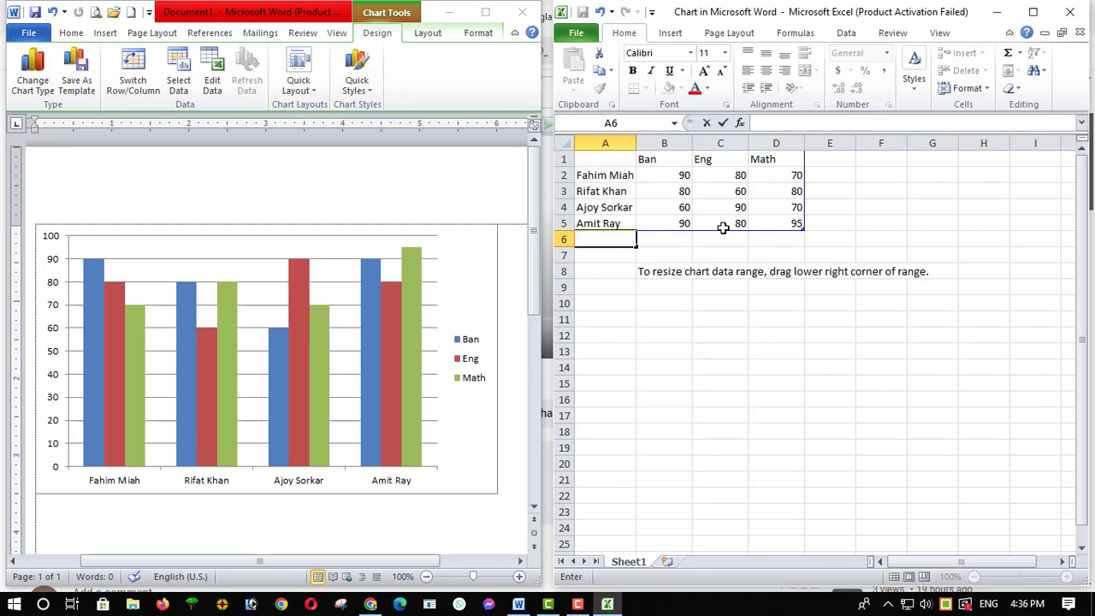
type("Shuv Khan")
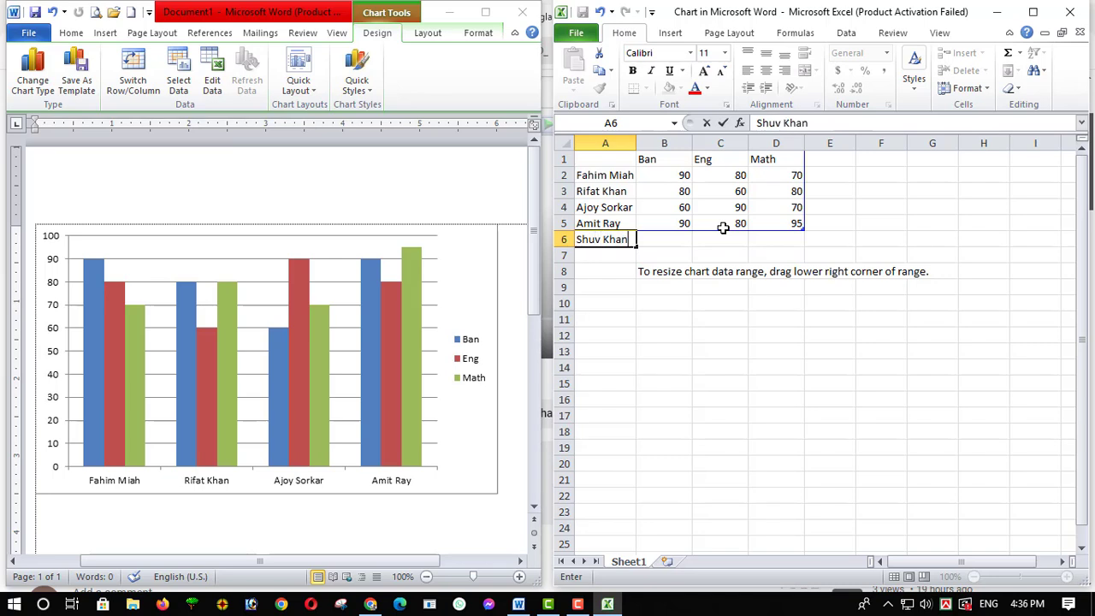
left_click(665, 239)
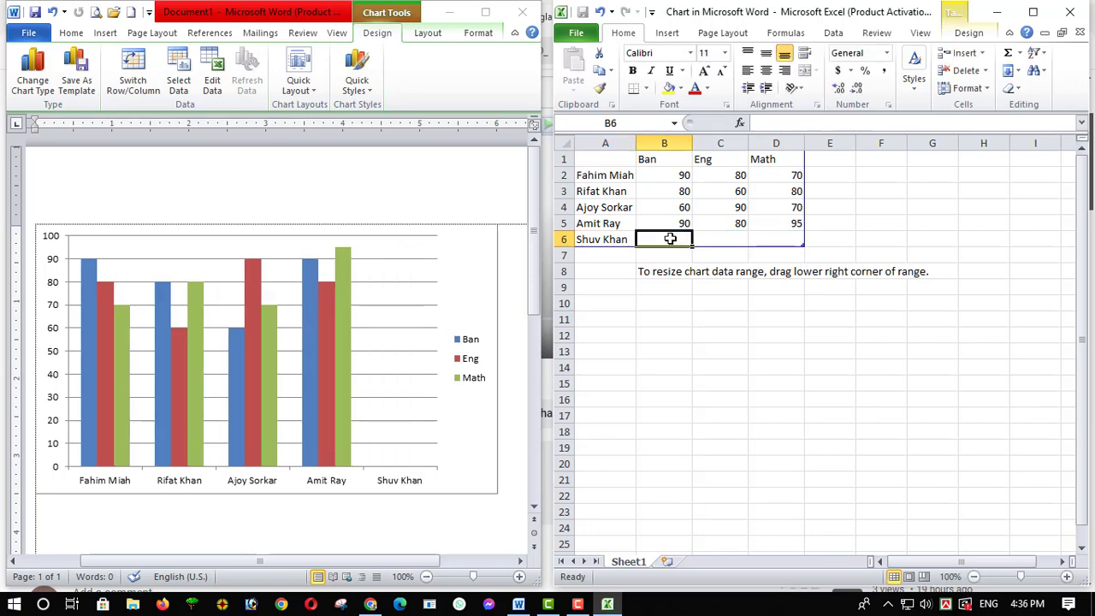
left_click_drag(578, 175, 778, 231)
left_click(834, 271)
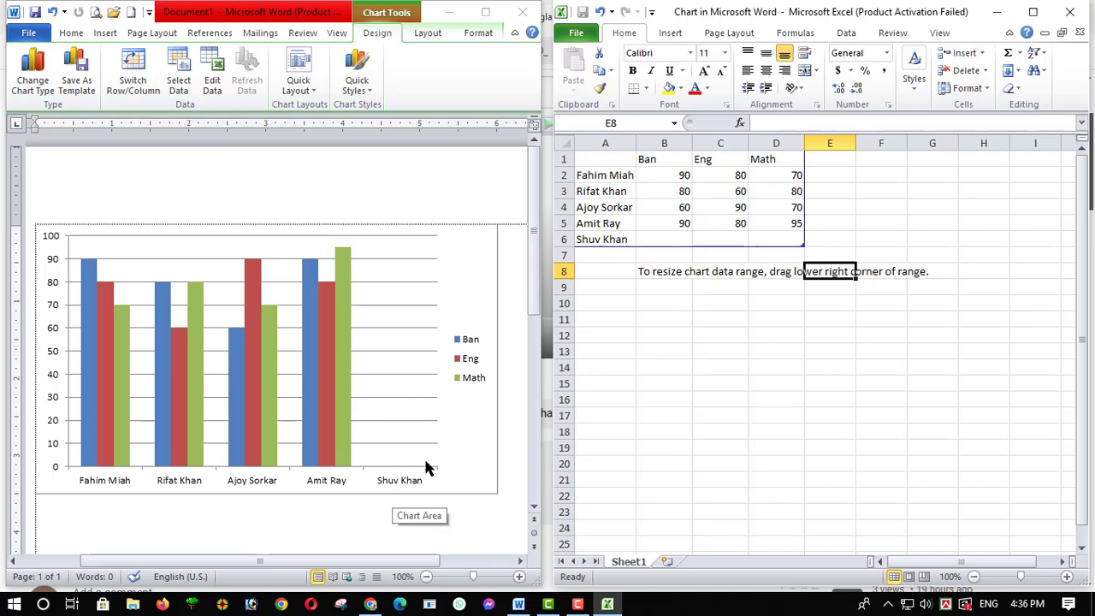
Enter the fifth person's marks in row 6 as 40 for Ban, 50 for Eng and 70 for Math
left_click(680, 240)
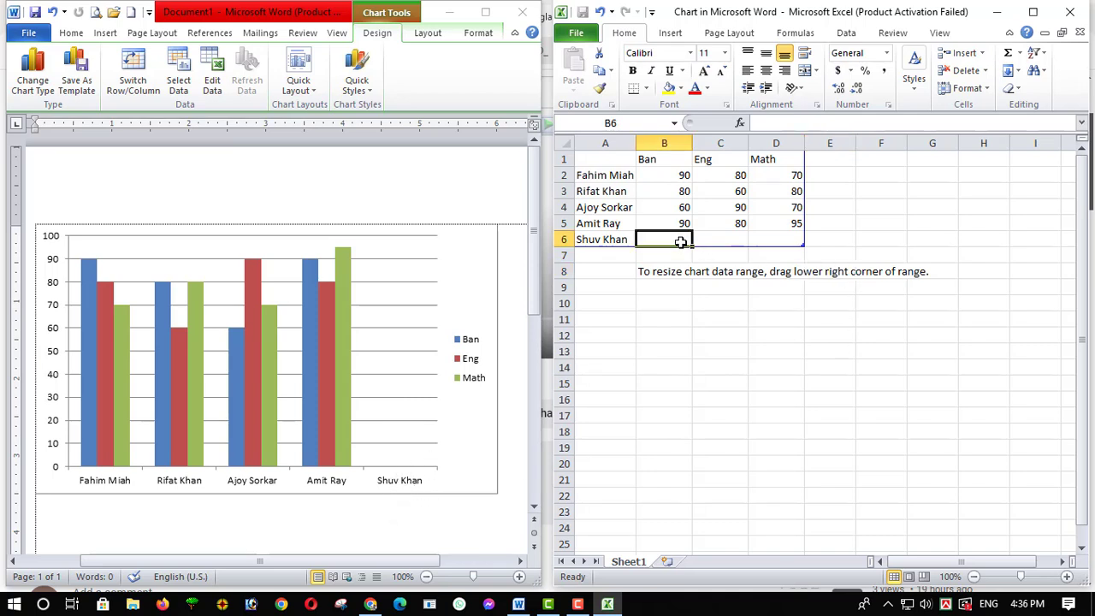
type("40")
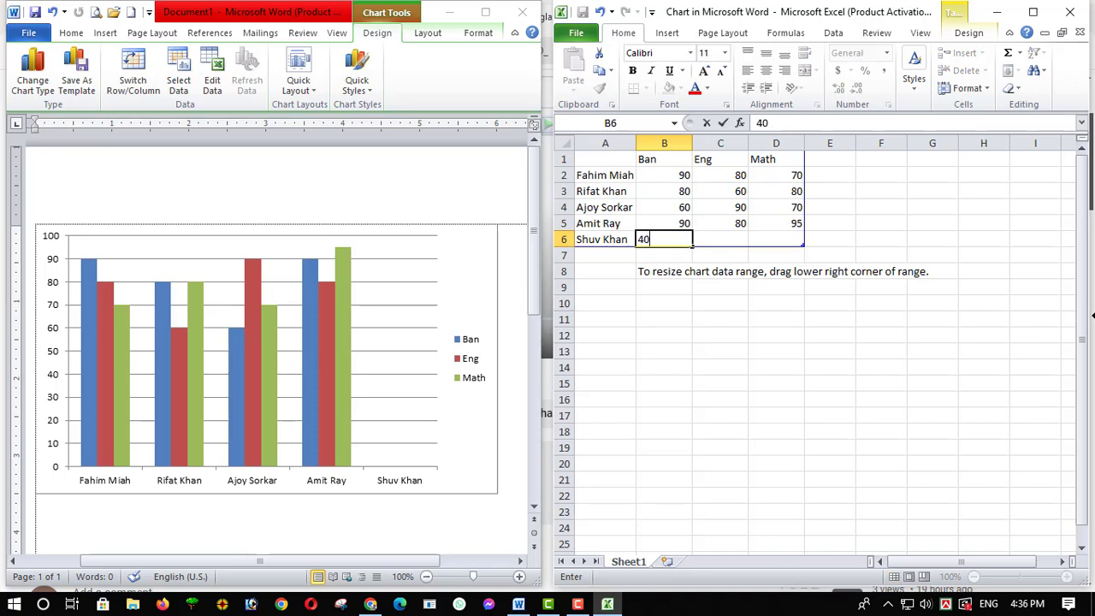
key("Tab")
type("50")
key("Right")
key("Down")
type("6")
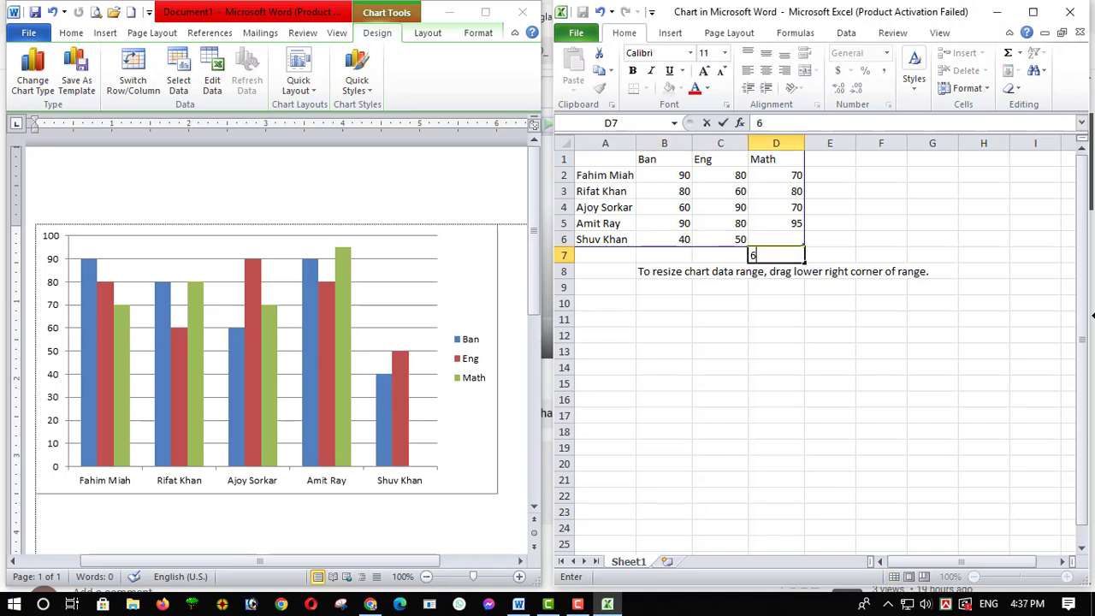
key("BackSpace")
key("Up")
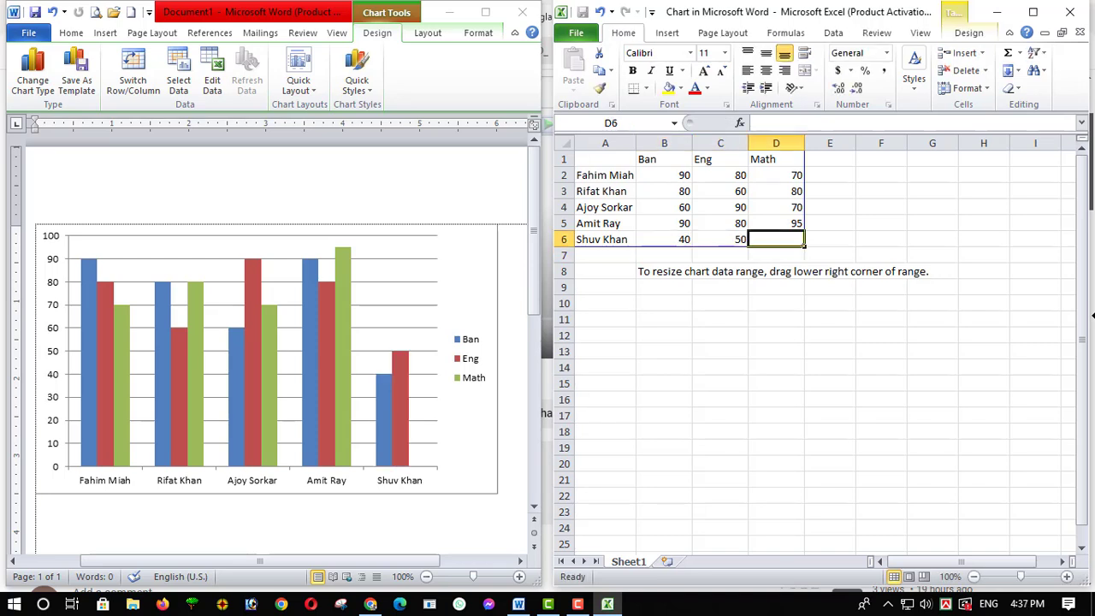
type("70")
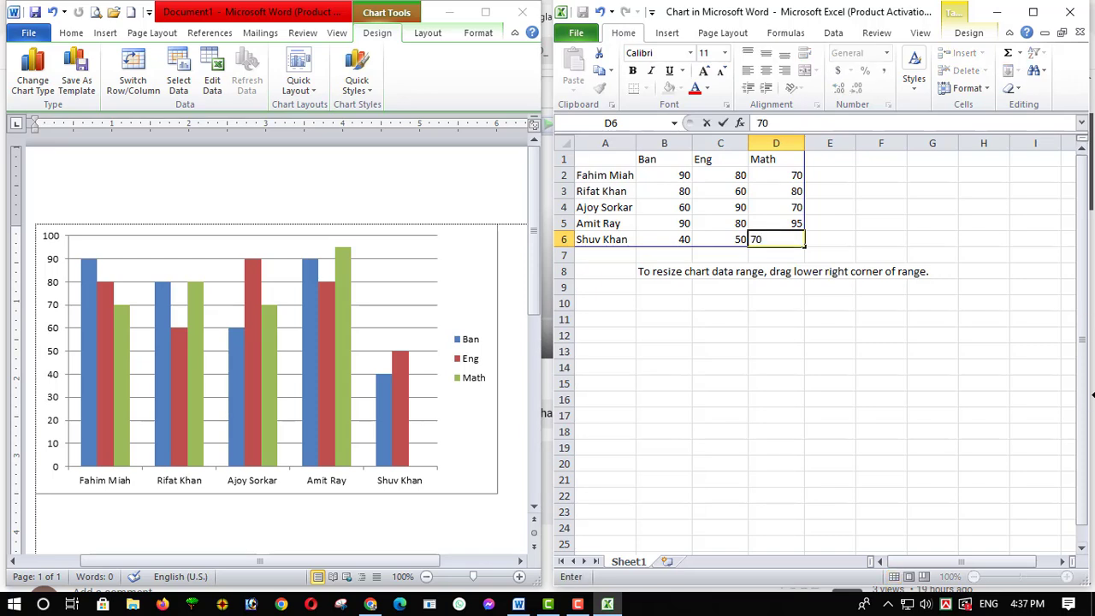
left_click(882, 400)
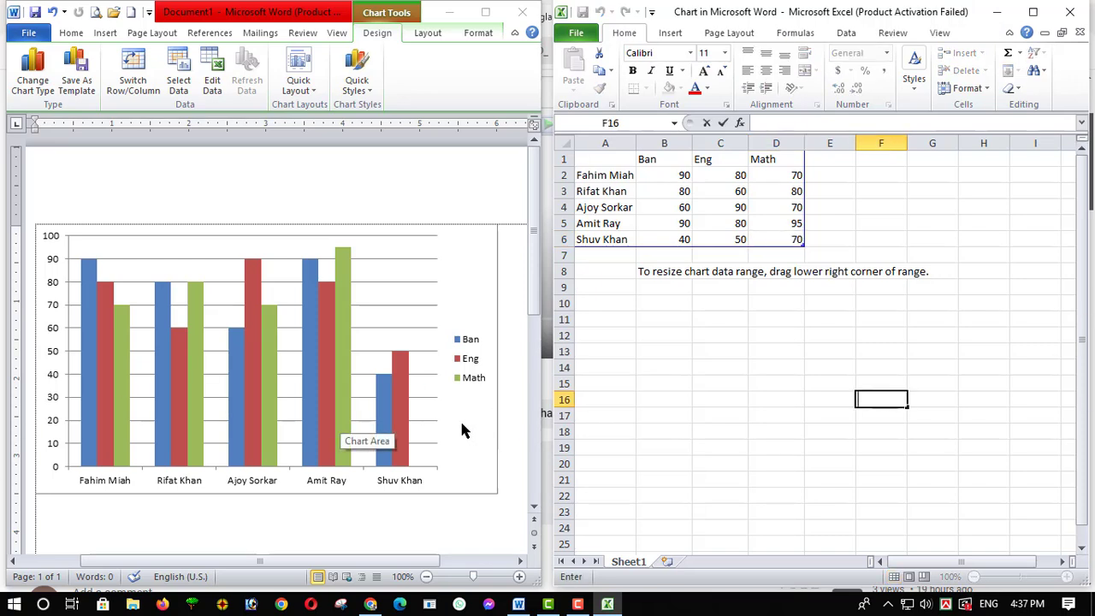
key("Return")
key("Return")
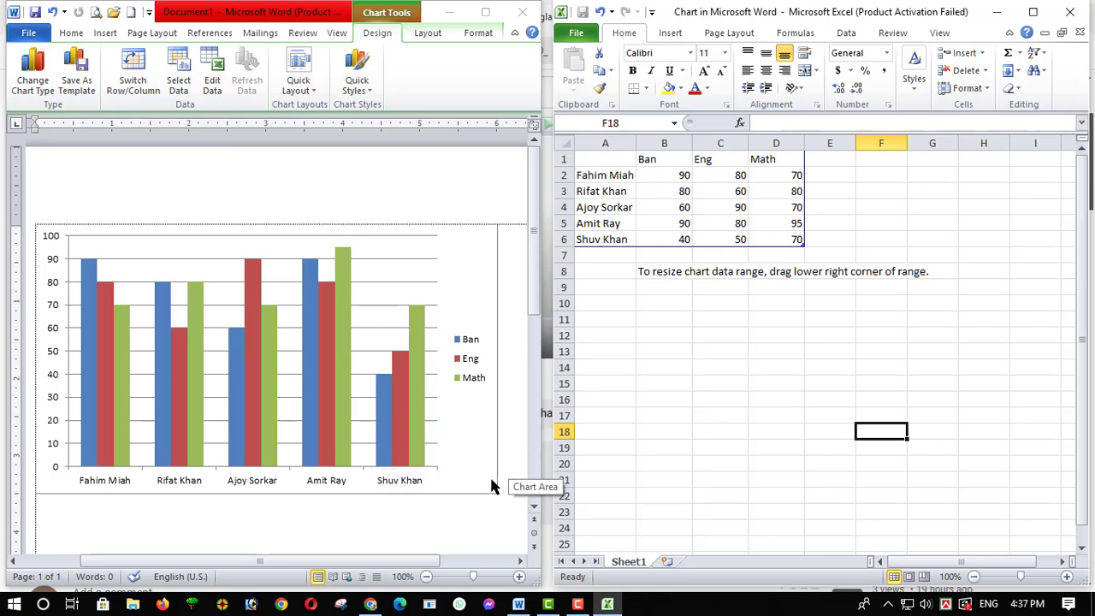
Close the chart's data sheet and look over the completed column chart in the Word document
left_click(864, 362)
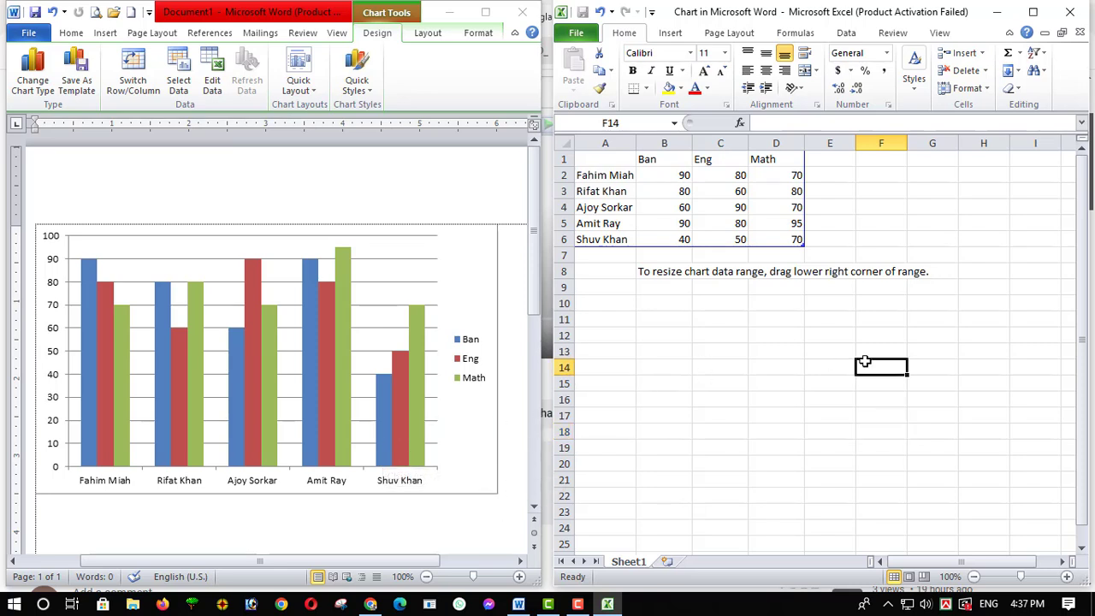
left_click(1078, 32)
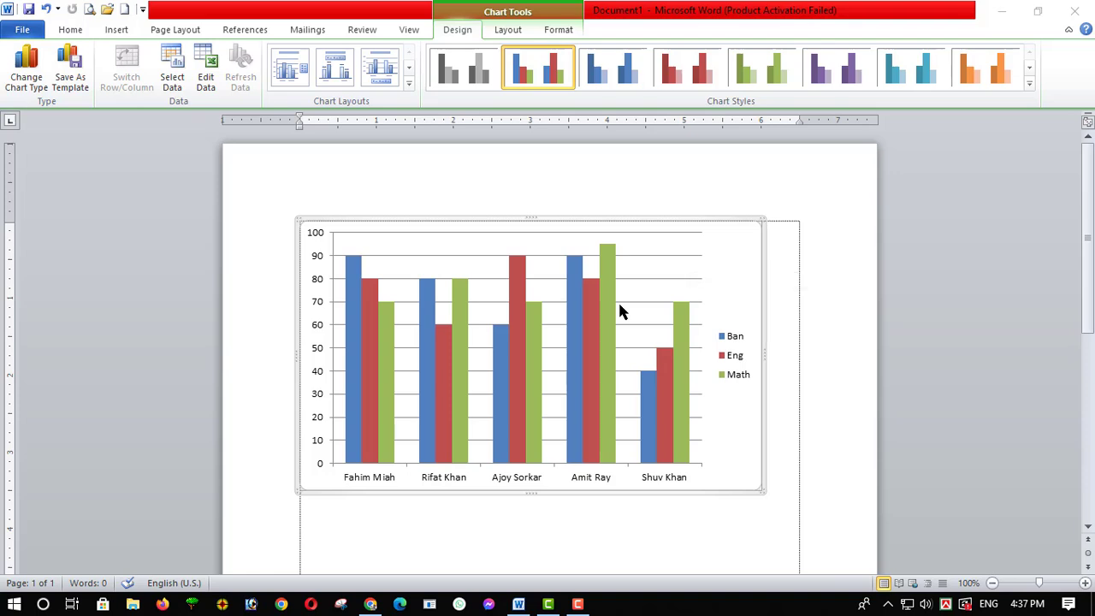
scroll(640, 446, "down", 3)
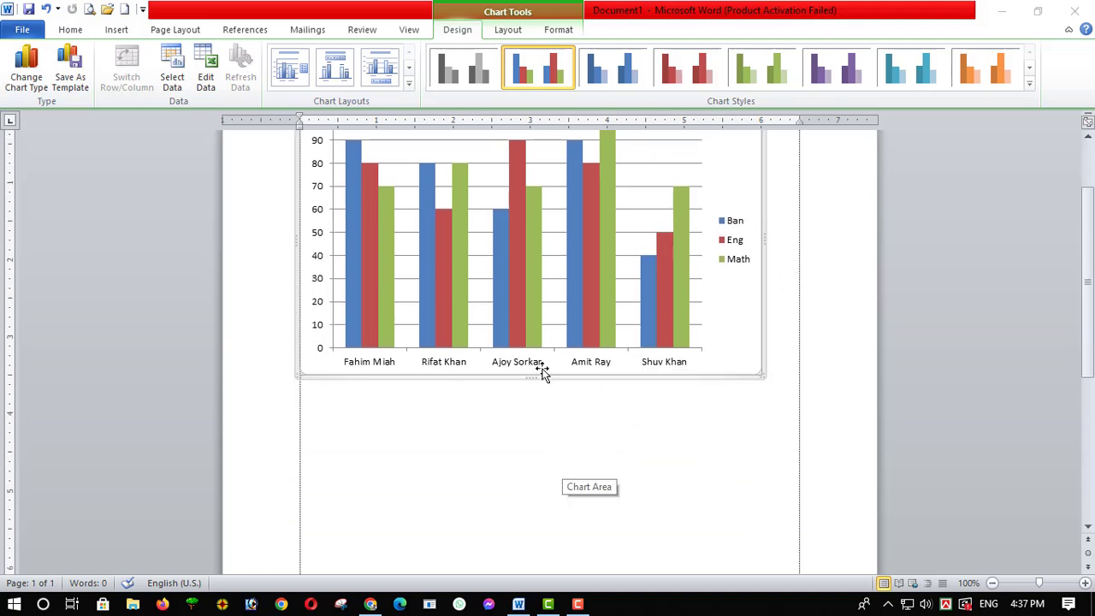
scroll(623, 342, "up", 1)
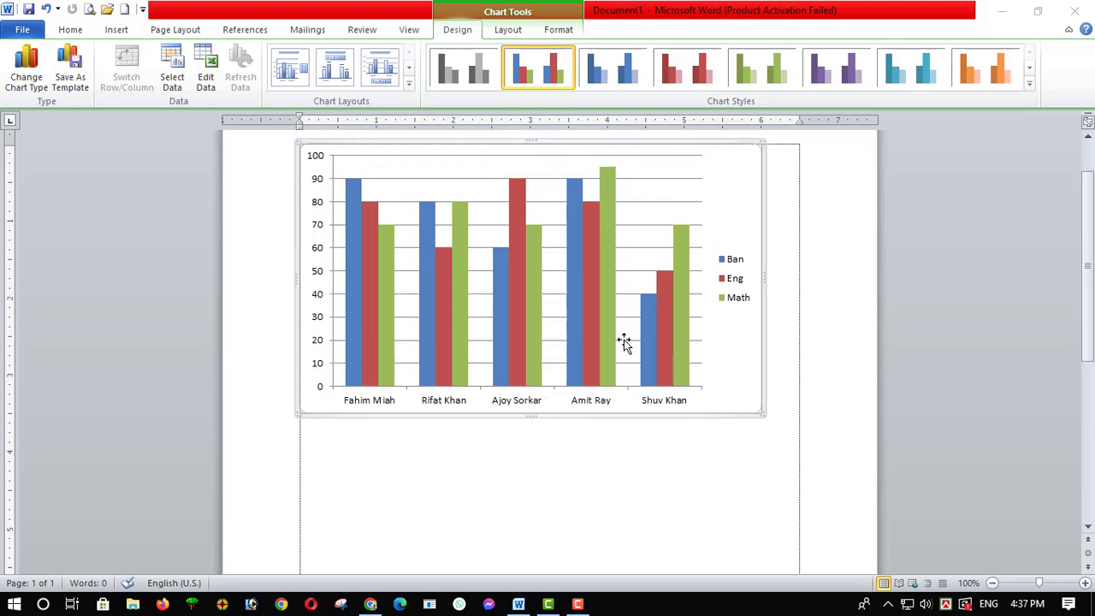
scroll(619, 373, "up", 1)
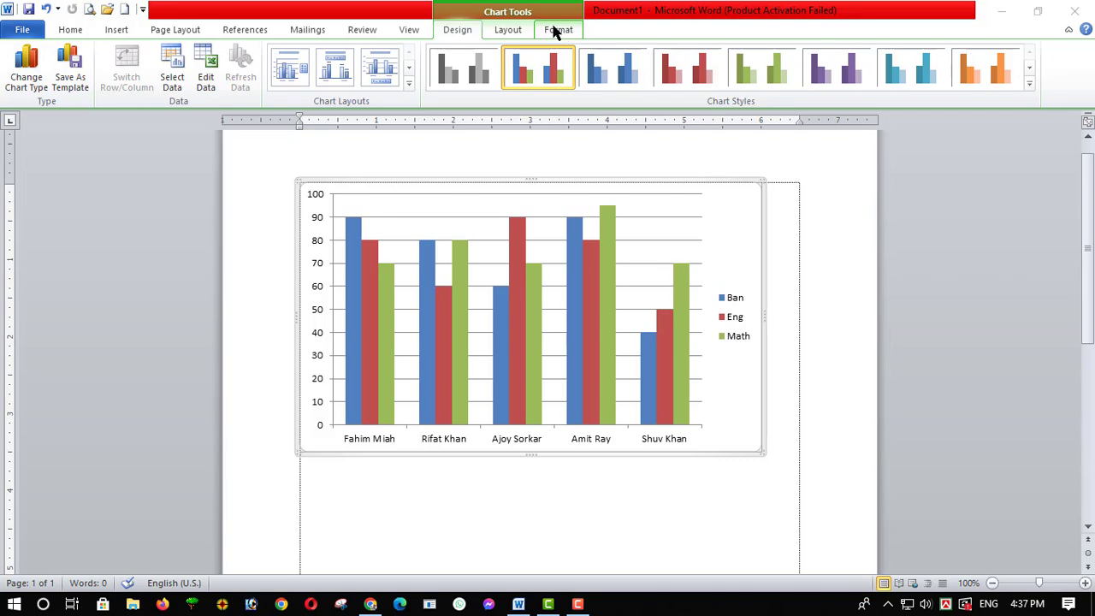
Deselect the chart by placing the cursor in the blank area below it, and select the chart's plot area
scroll(469, 330, "down", 2)
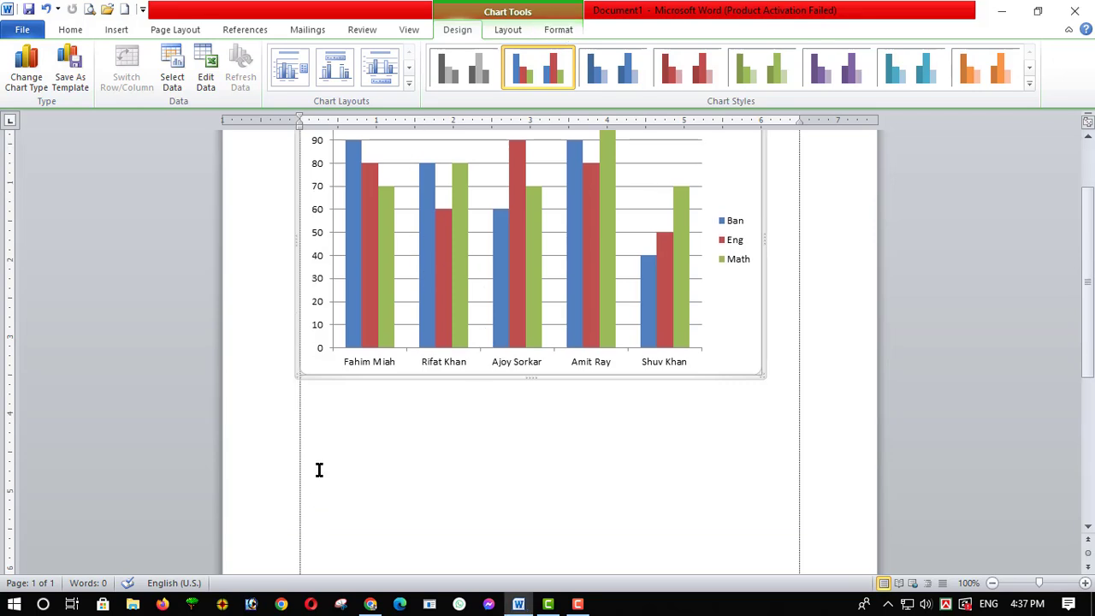
left_click(318, 470)
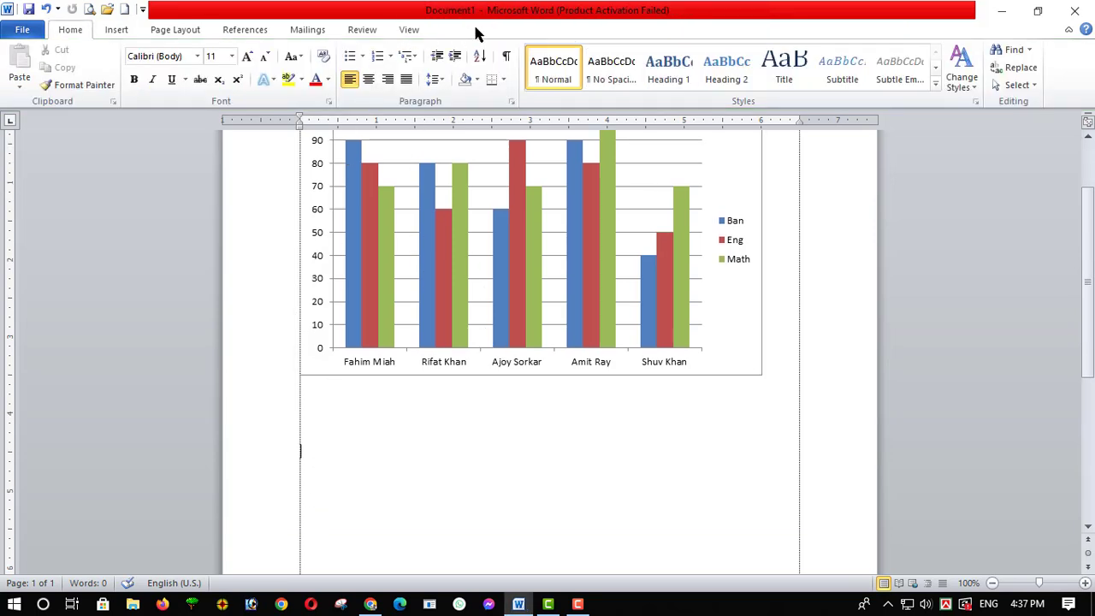
left_click(490, 261)
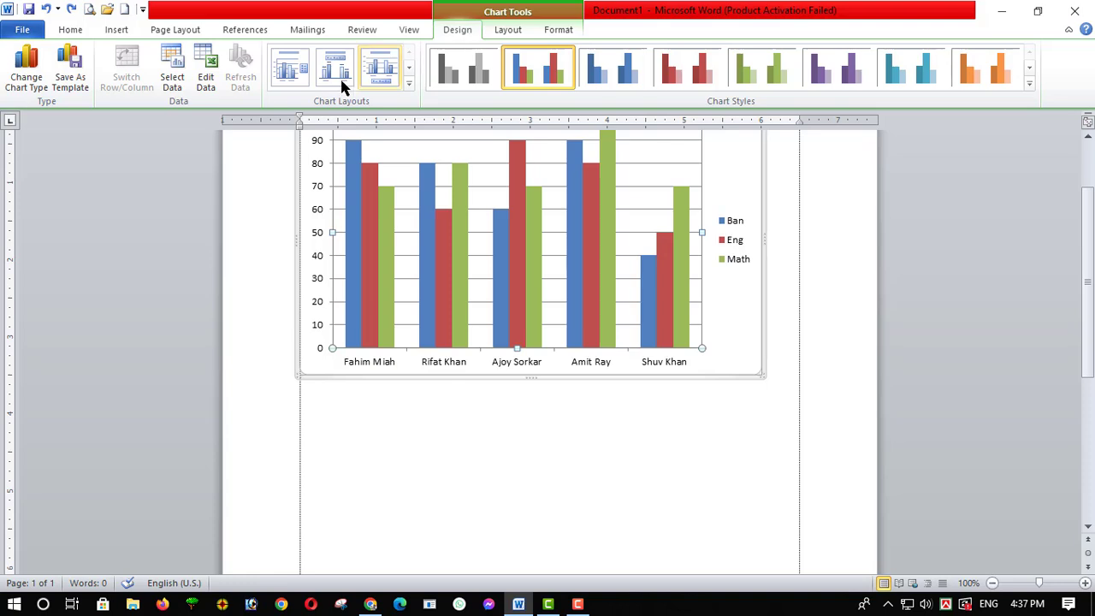
Reopen the chart's data sheet and set the first person's marks in row 2 to 80 for Ban and 90 for Eng
left_click(209, 81)
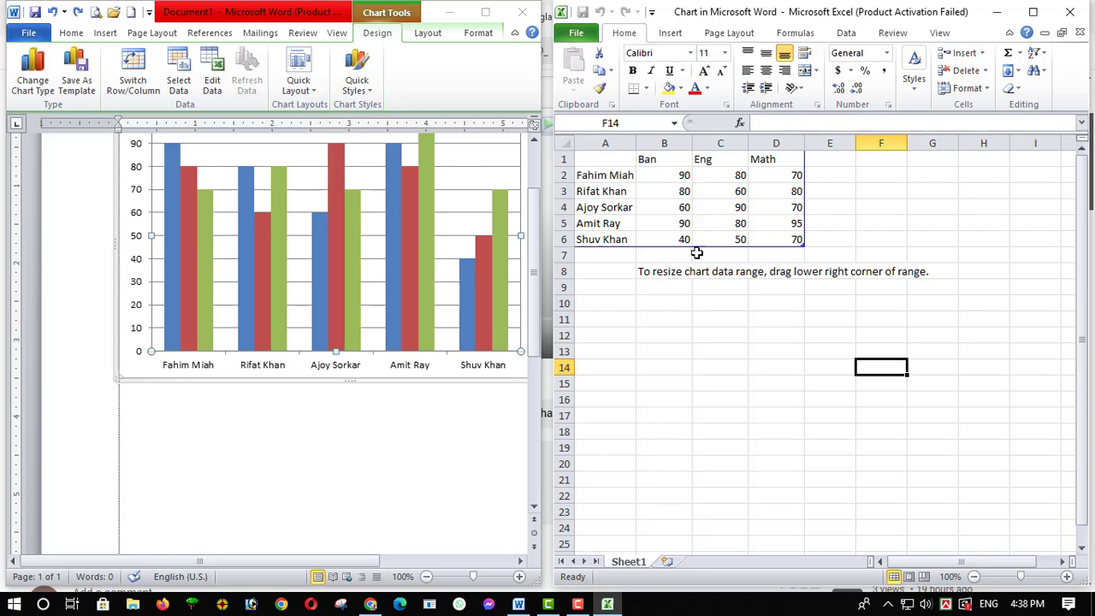
left_click(678, 184)
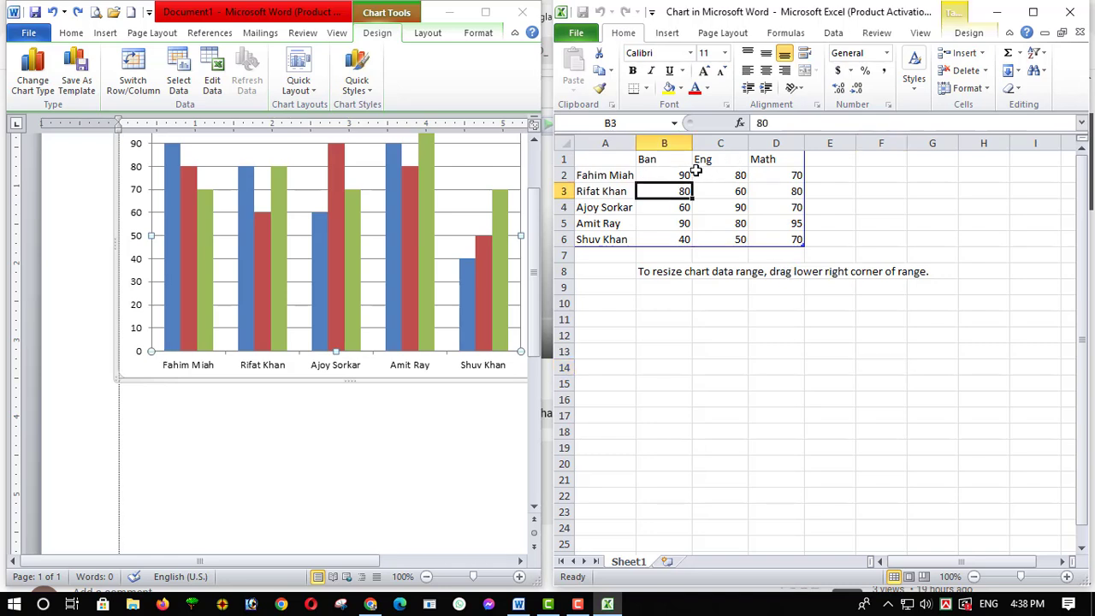
left_click(688, 174)
type("80")
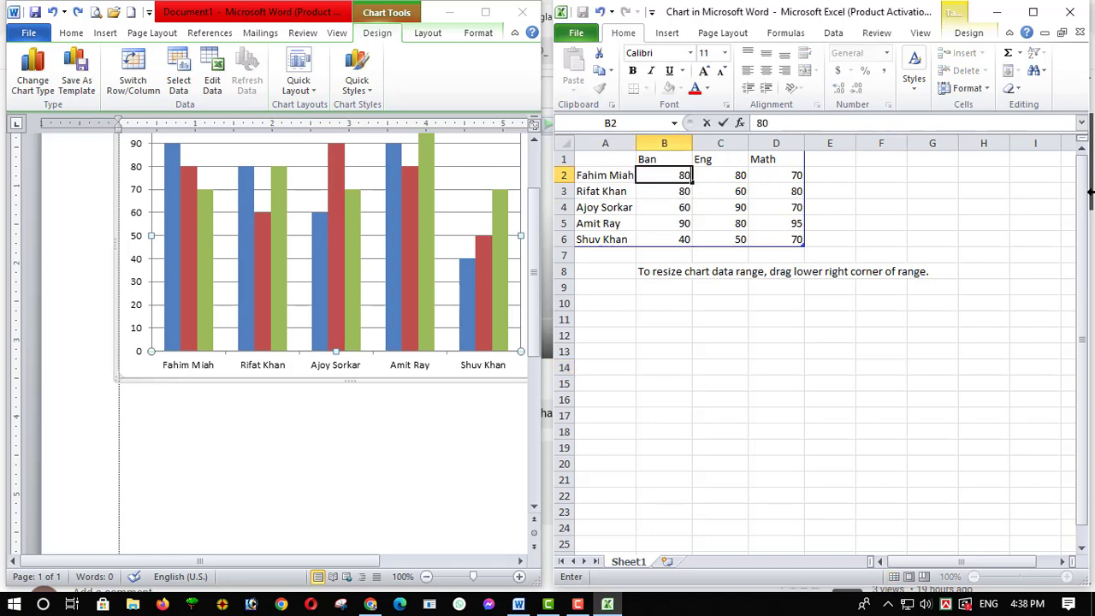
key("Tab")
type("9")
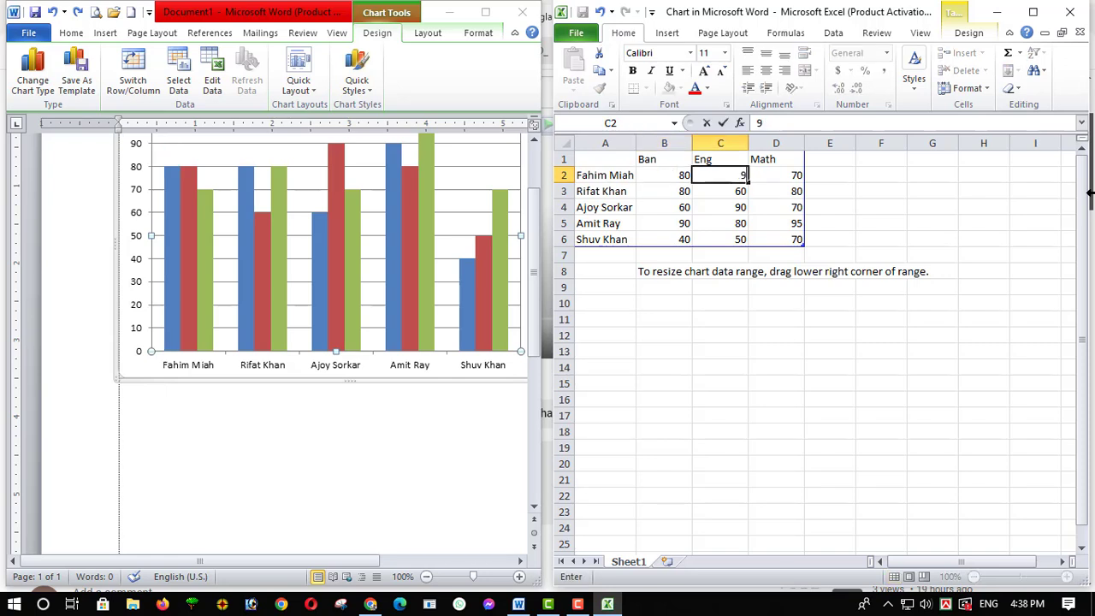
left_click_drag(758, 398, 737, 400)
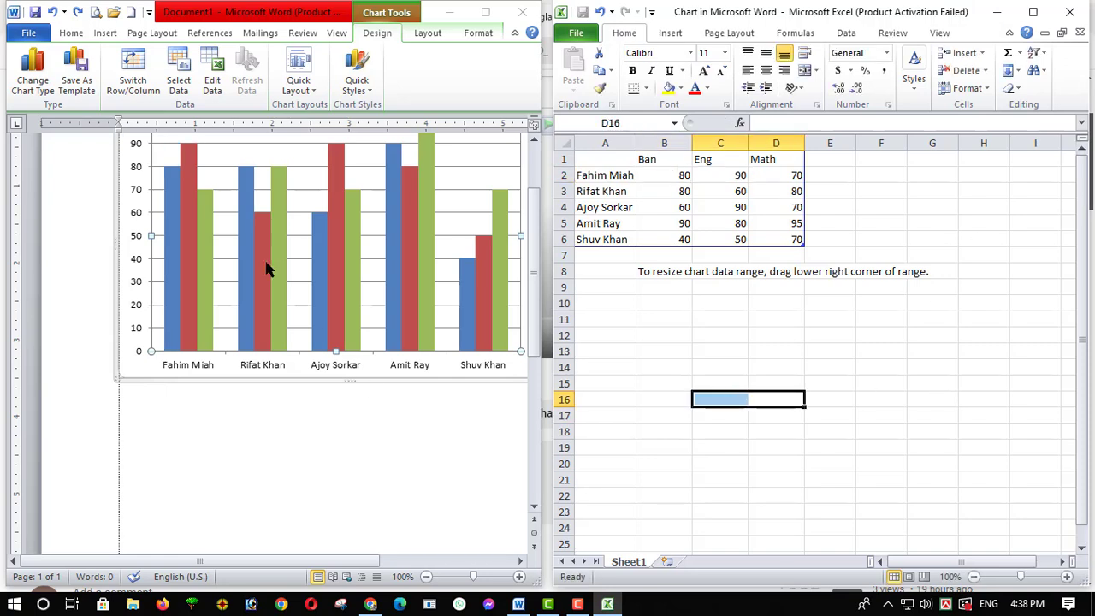
left_click(244, 307)
scroll(245, 325, "up", 3)
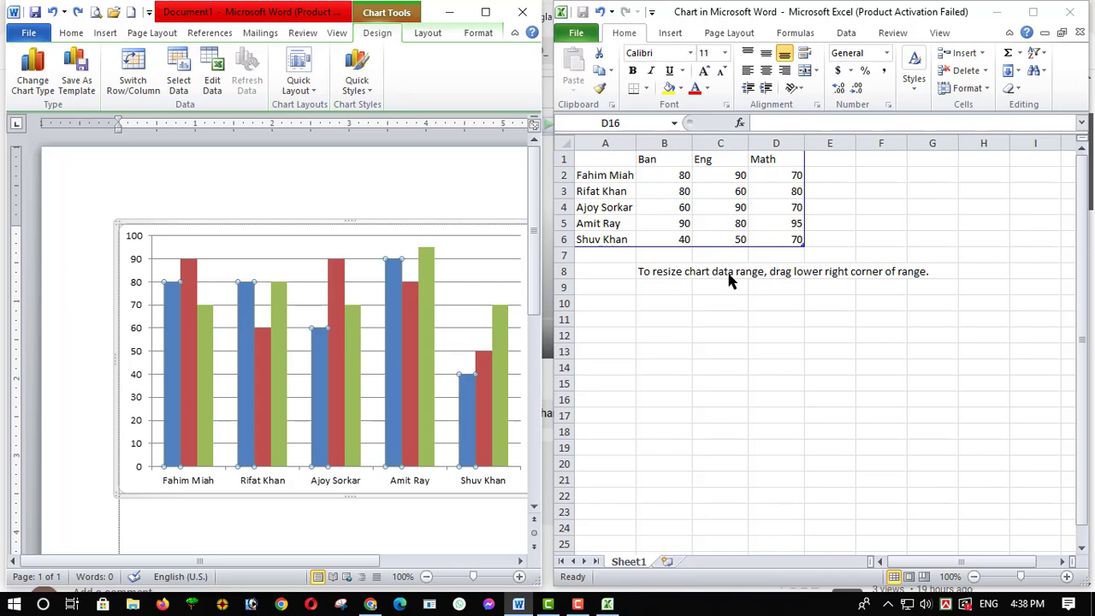
Shrink the chart data range to end at row 5, and extend it back to include row 6
left_click(803, 246)
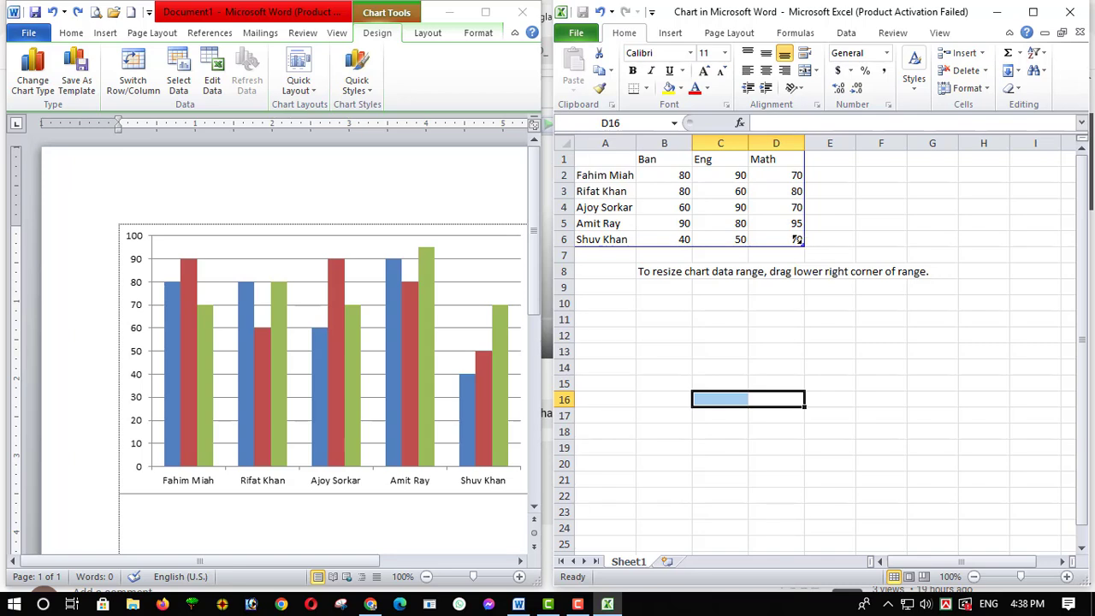
left_click_drag(796, 241, 796, 227)
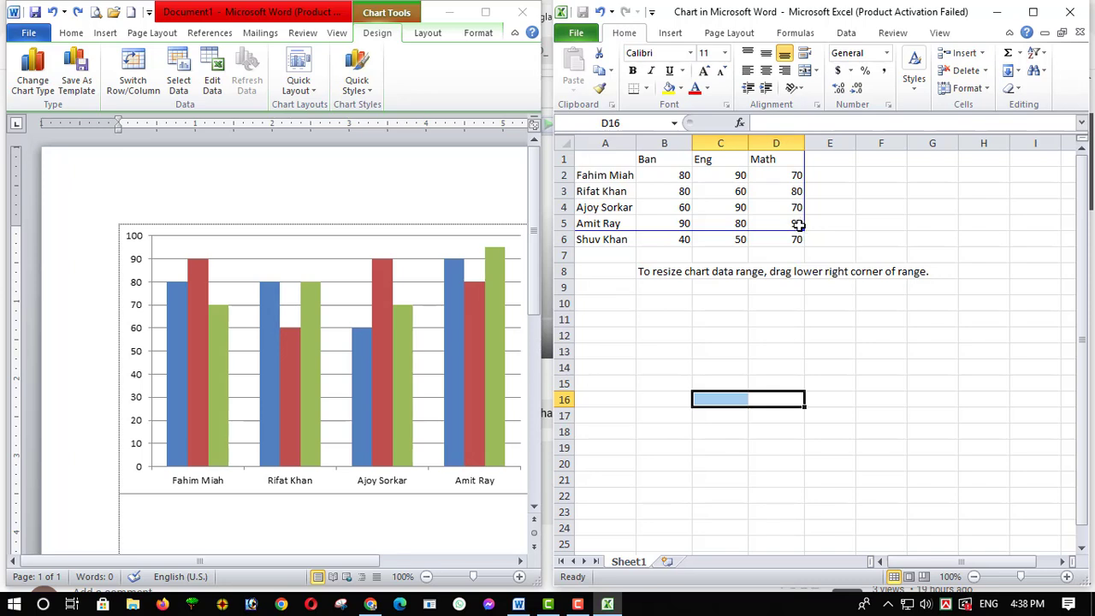
left_click_drag(800, 227, 801, 243)
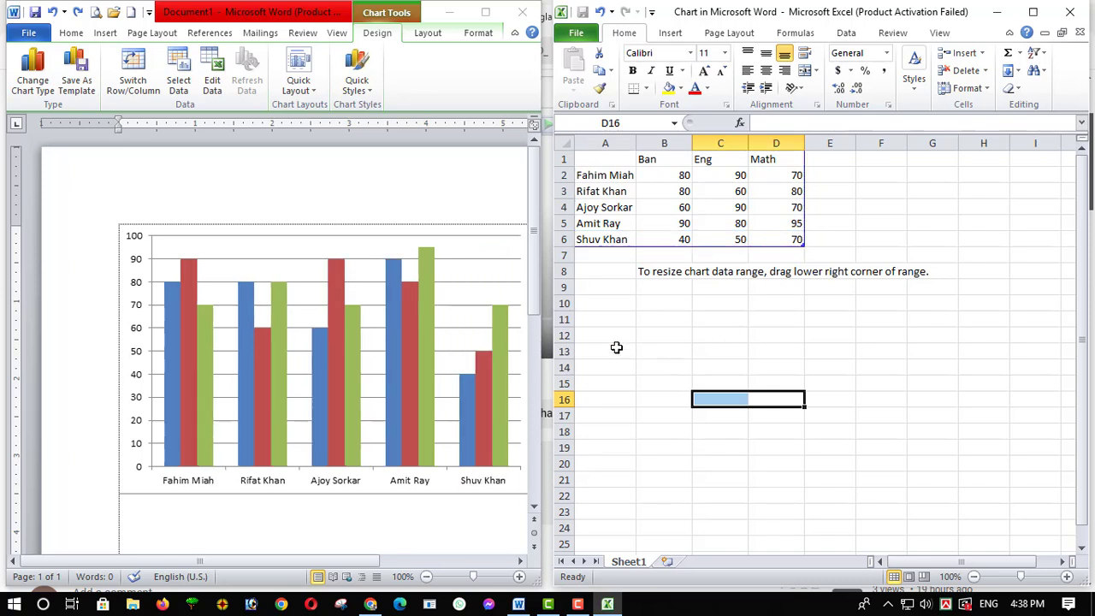
Delete the third person's row, row 4, from the chart data in the maximized data sheet, and restore the sheet's window size
left_click(1031, 12)
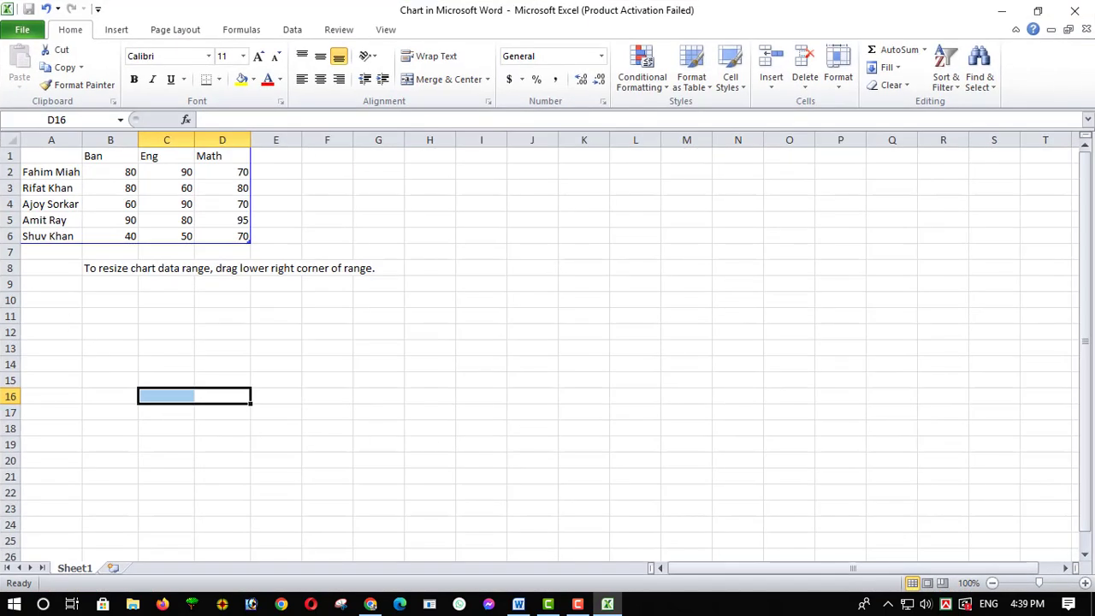
left_click(6, 203)
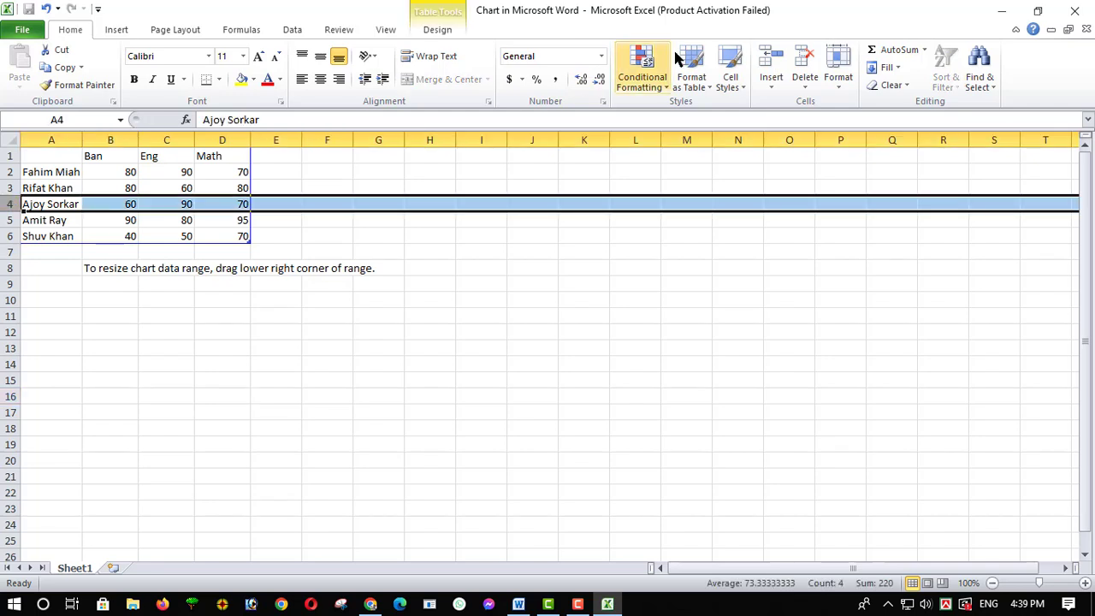
left_click(804, 55)
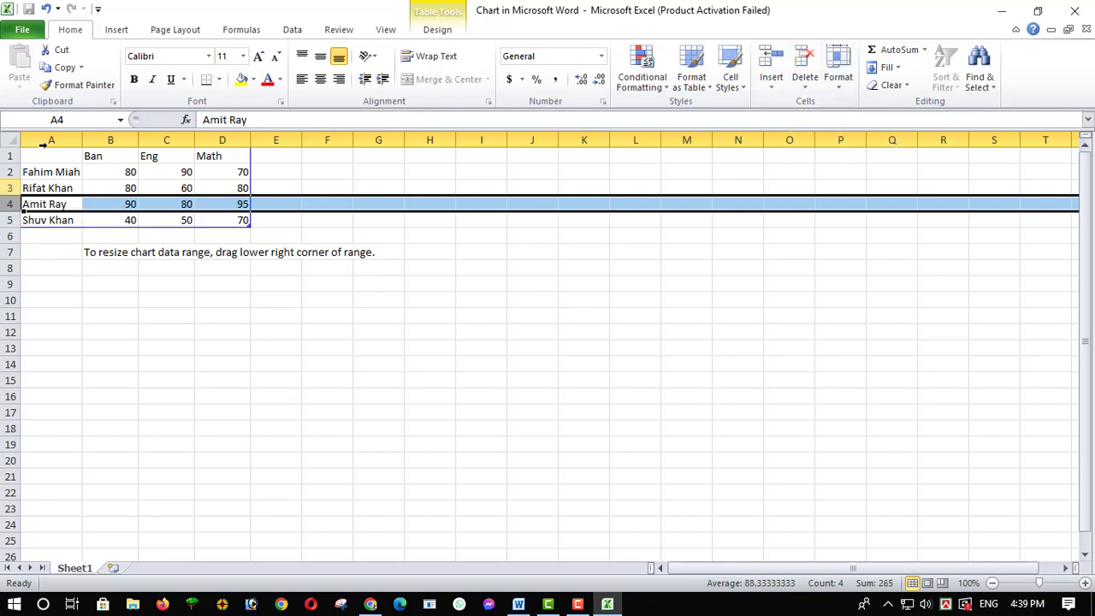
left_click(1034, 10)
scroll(359, 534, "down", 1)
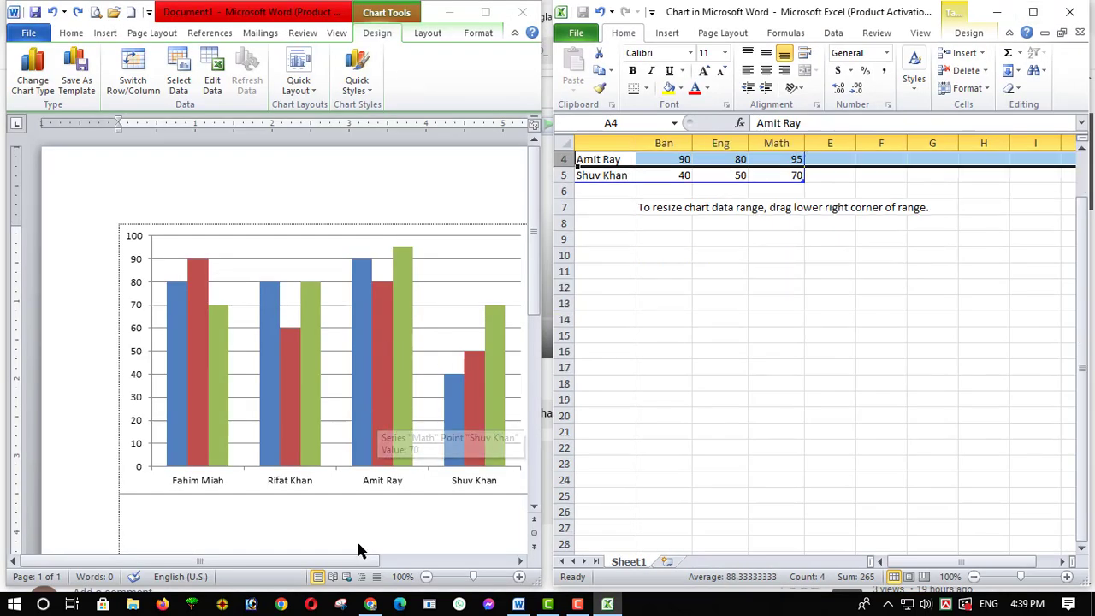
Check the updated columns and legend of the chart in the Word document, and close the chart's data sheet
left_click(368, 484)
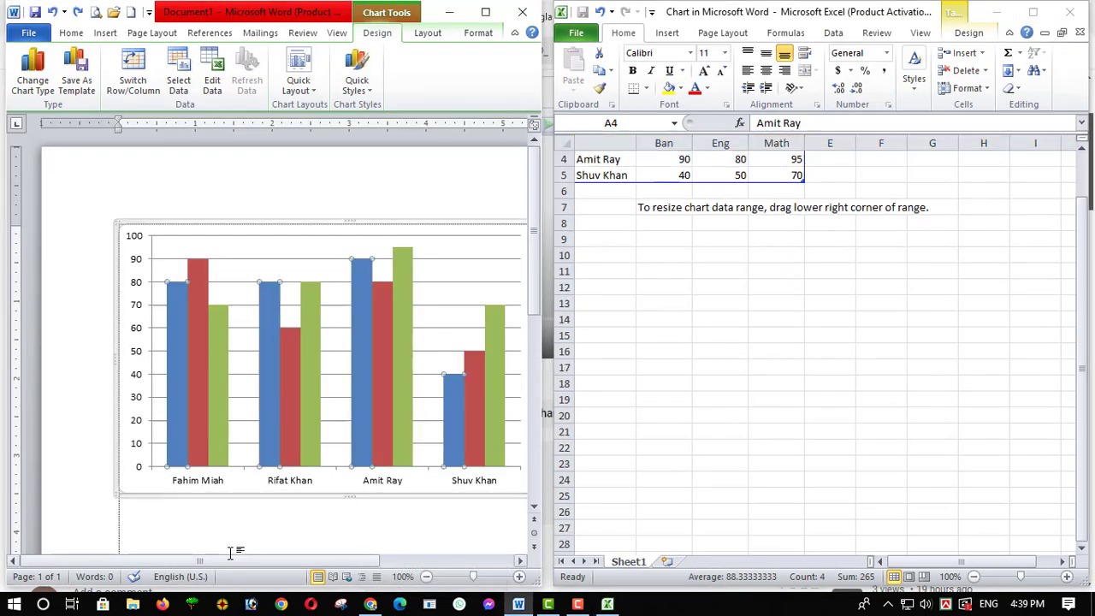
left_click_drag(225, 560, 255, 559)
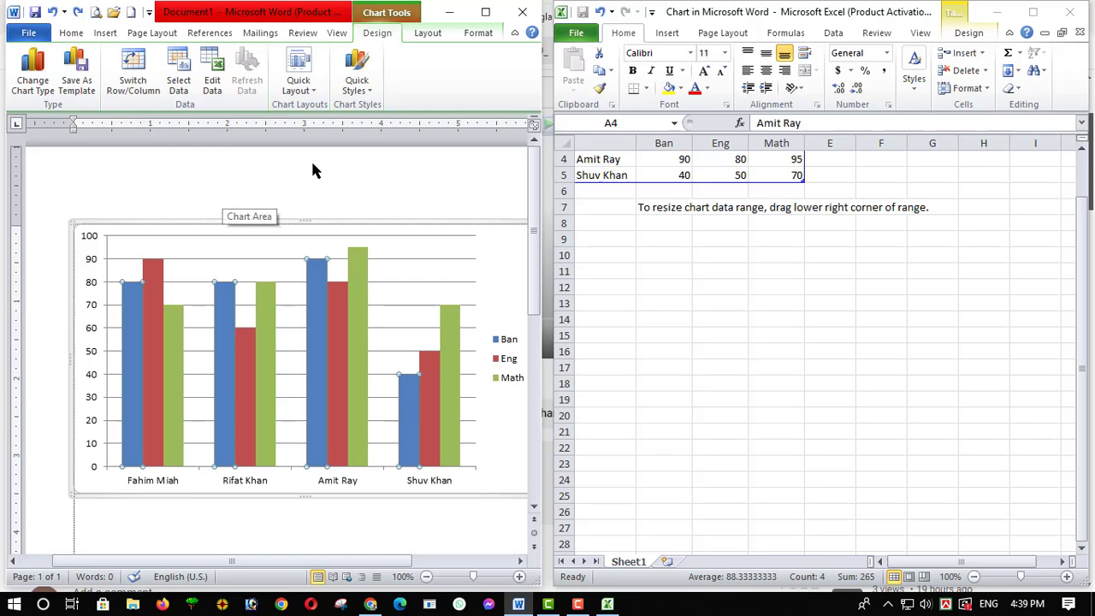
left_click(1069, 12)
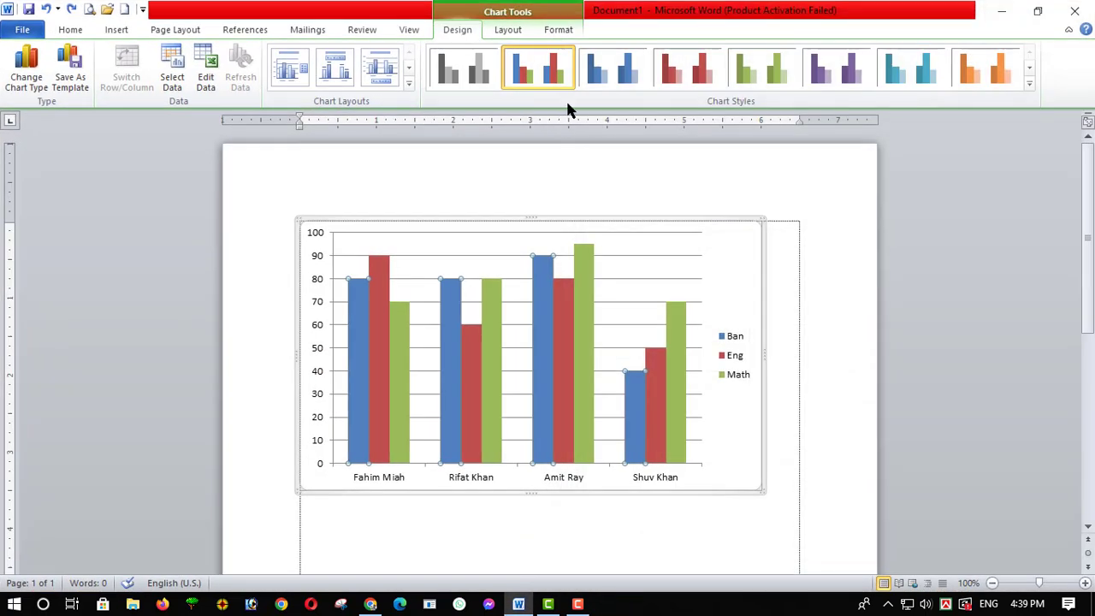
Apply the Layout 5 chart layout to the column chart, adding titles and a data table
scroll(550, 442, "down", 4)
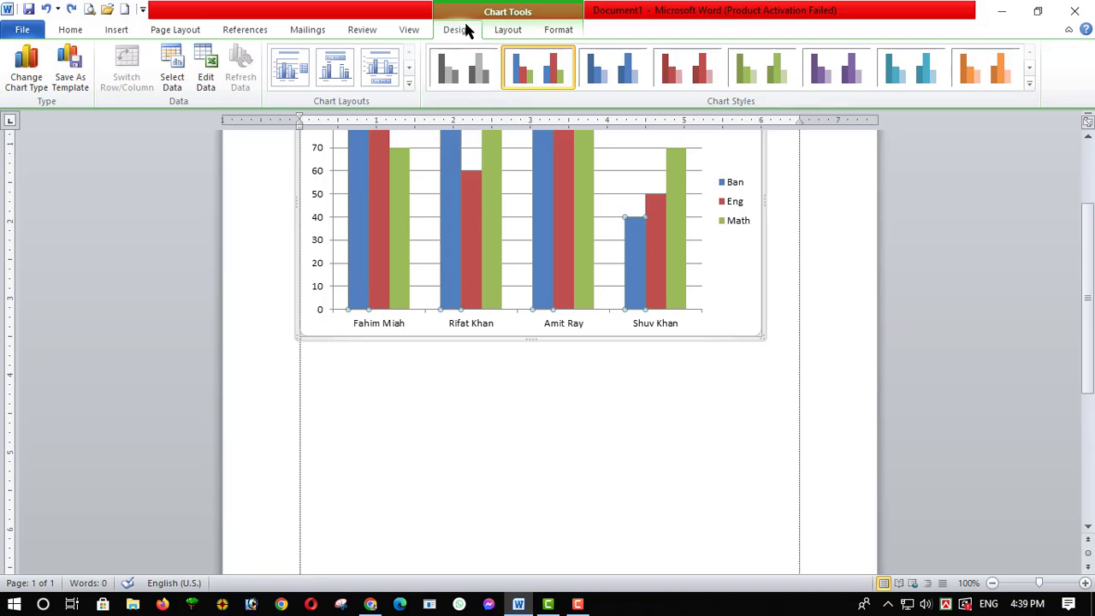
left_click(408, 84)
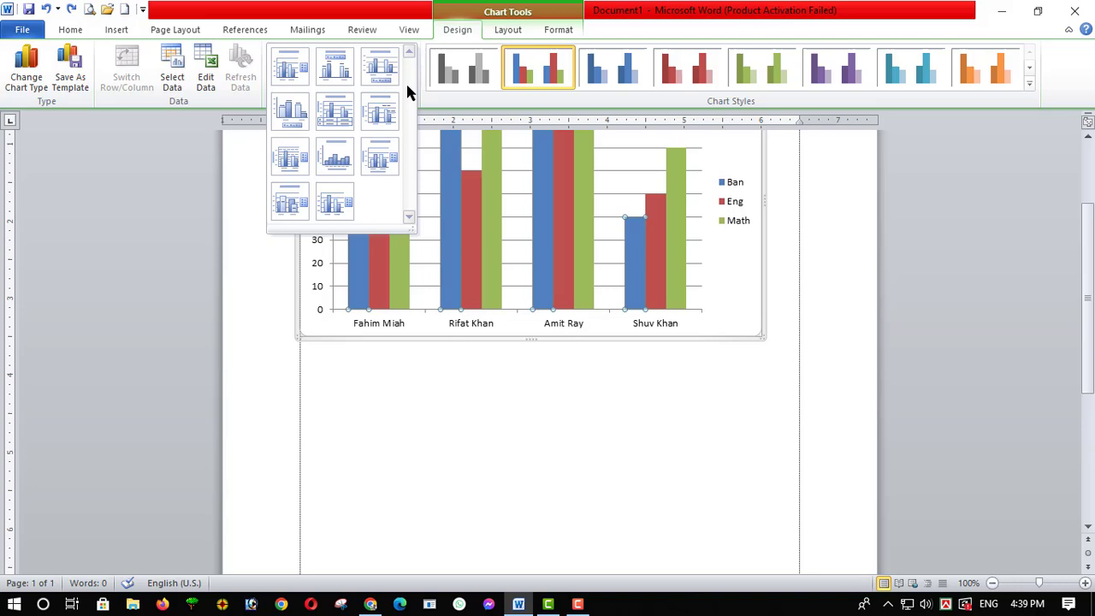
left_click(328, 124)
scroll(450, 391, "up", 3)
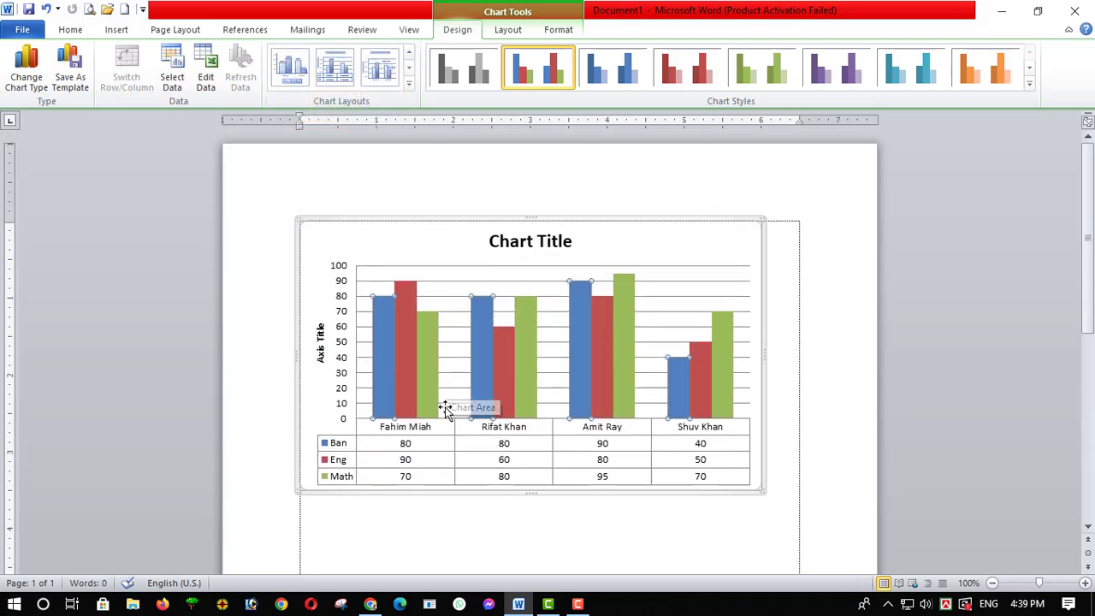